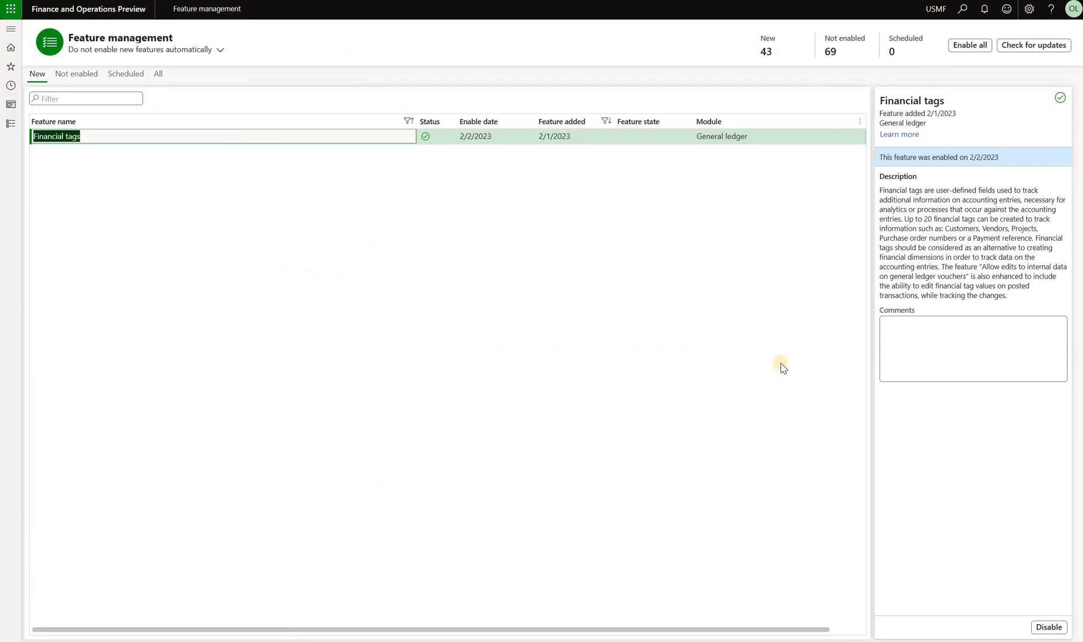
# - With Financial tags confirmed enabled, list the General ledger module's pages
pyautogui.click(10, 124)
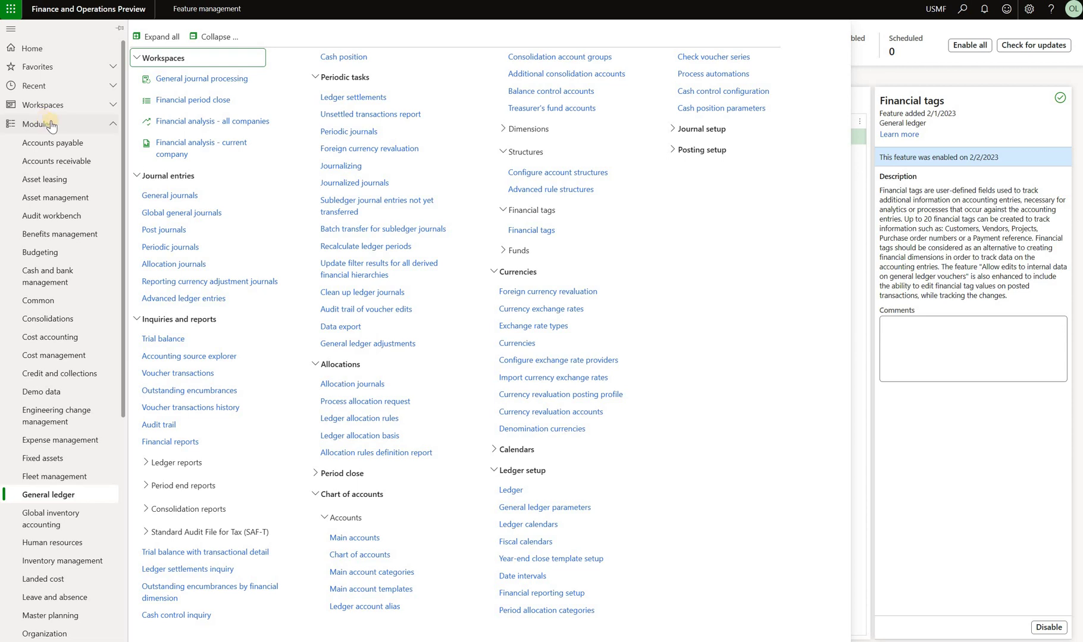
# - Inspect the Project advanced rule structure's addable dimension segments, then return to General ledger pages
pyautogui.click(580, 190)
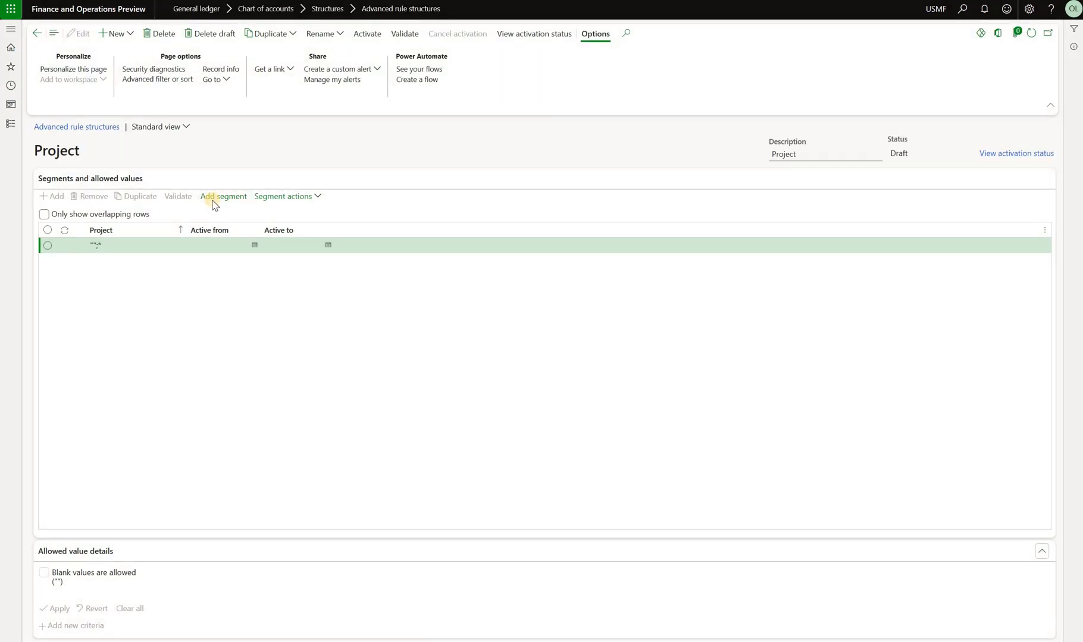
pyautogui.click(215, 197)
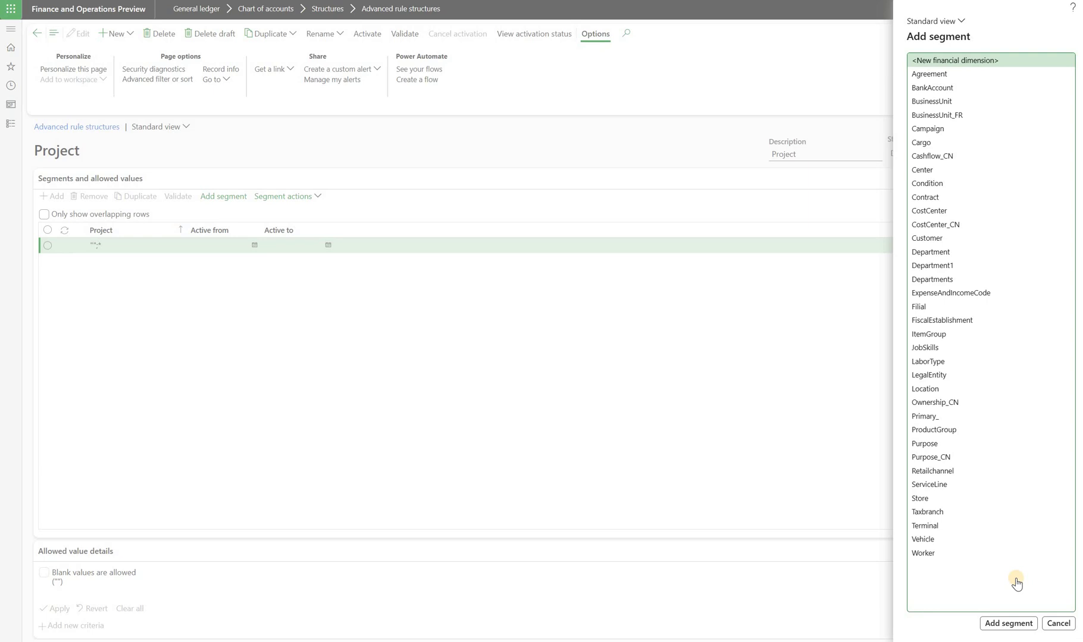
pyautogui.click(9, 30)
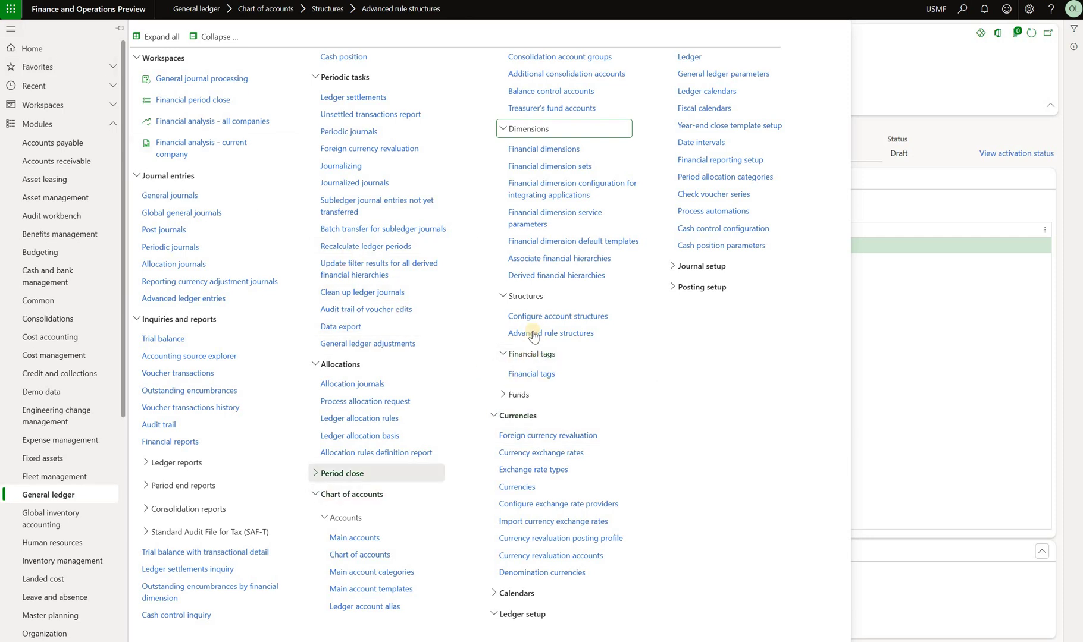
# - Review the Project, FixedAsset, Payment_reference and Category tags, including Project's value sources
pyautogui.click(543, 376)
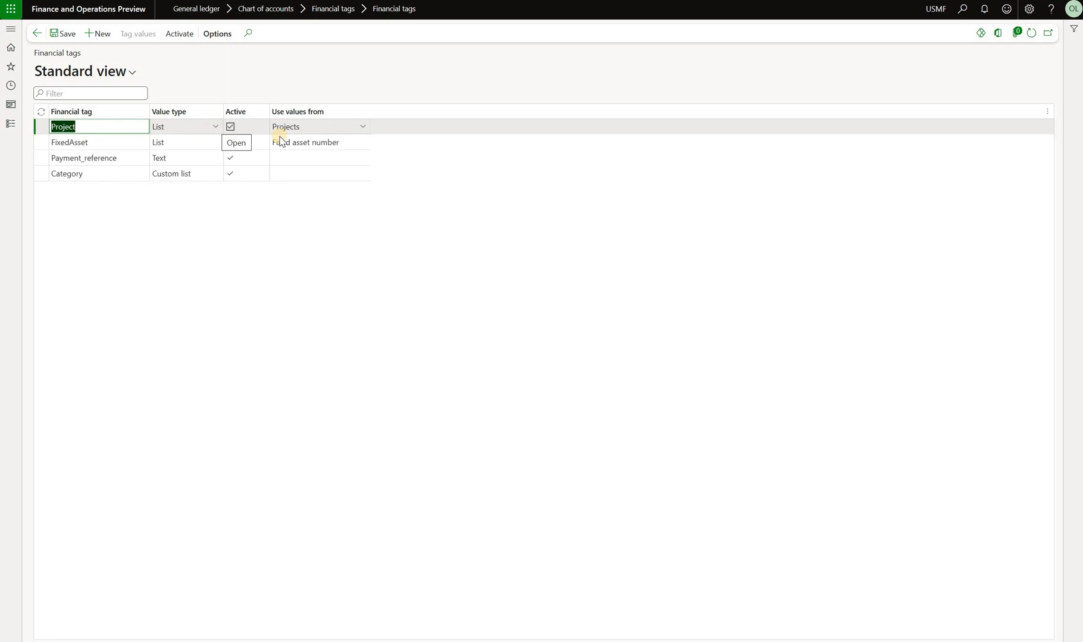
pyautogui.click(364, 127)
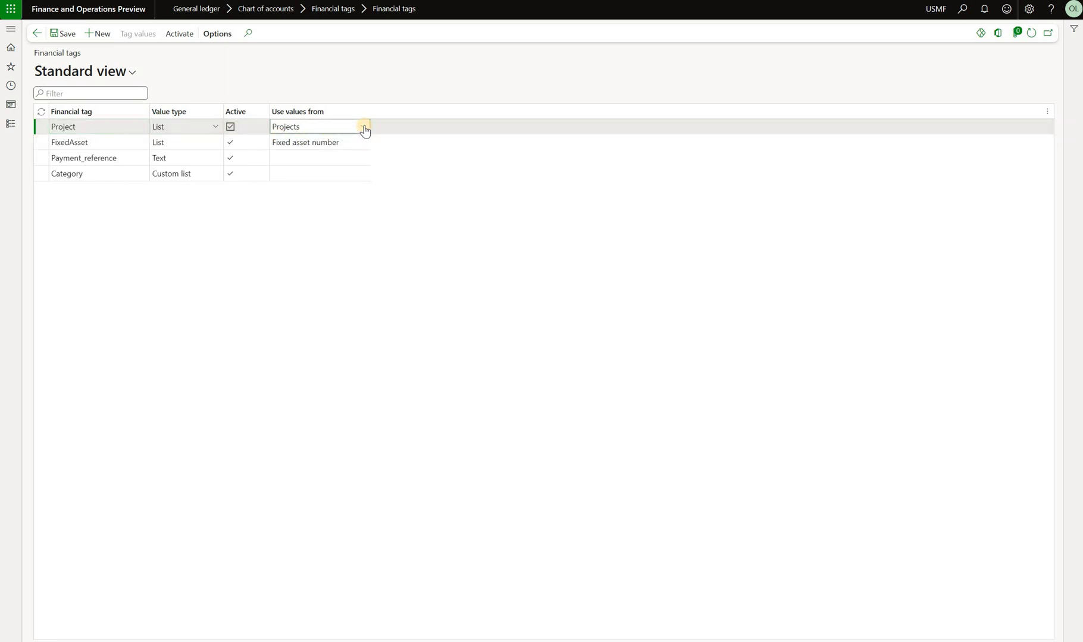
pyautogui.click(364, 129)
pyautogui.click(369, 147)
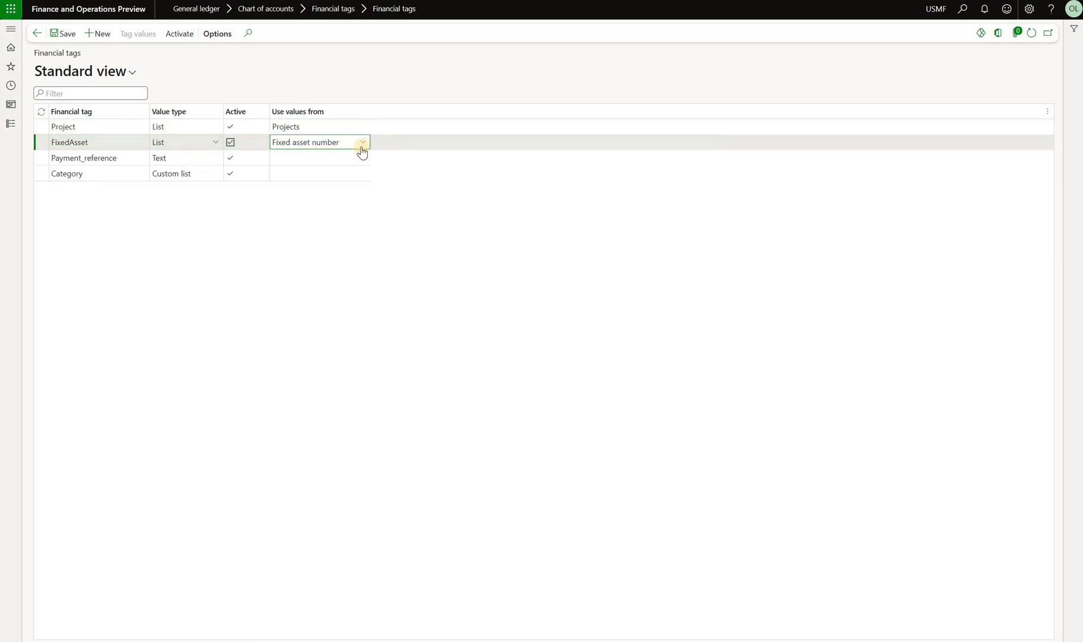
pyautogui.click(306, 161)
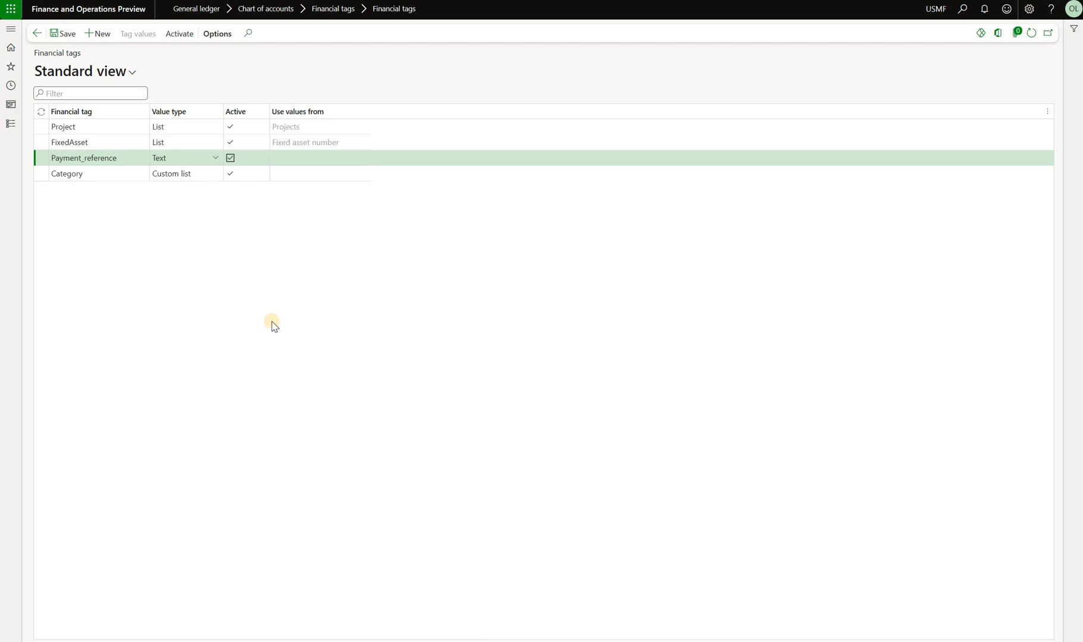
pyautogui.click(67, 173)
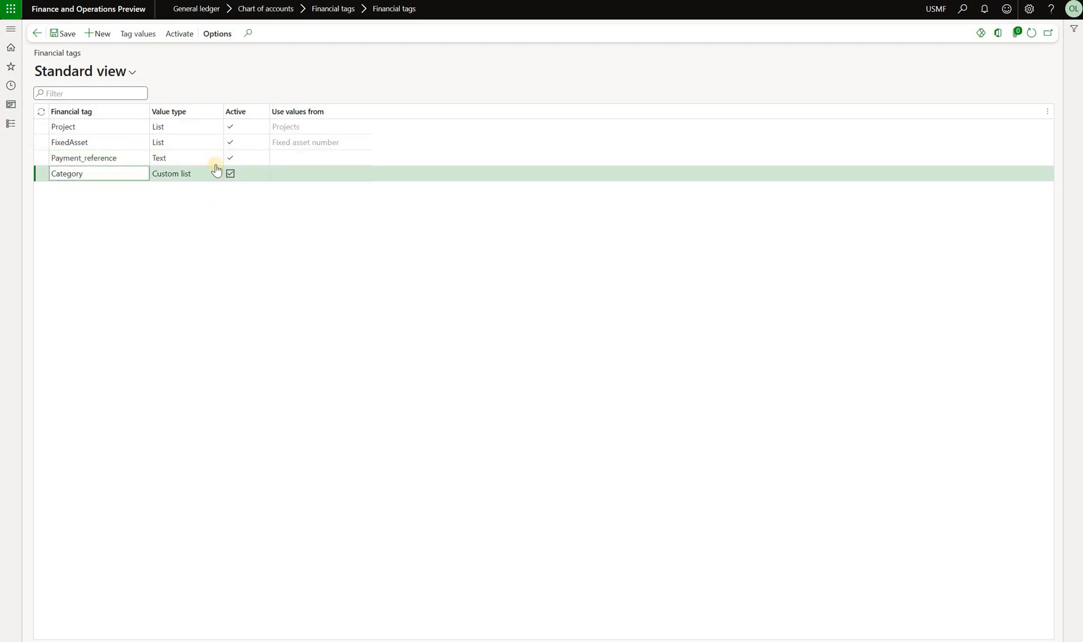
pyautogui.click(148, 44)
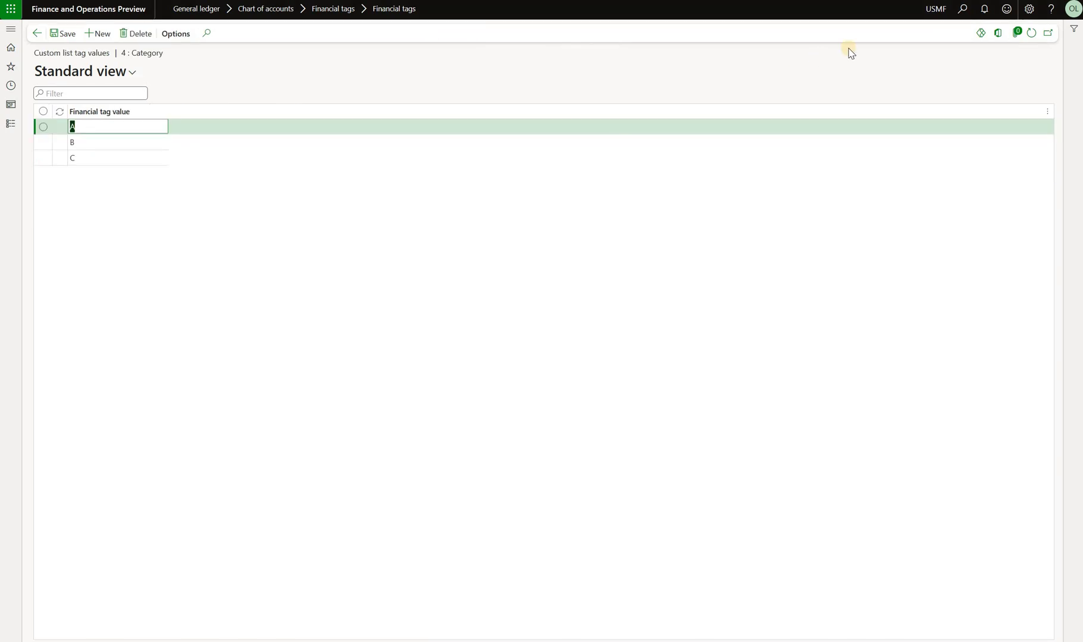
pyautogui.click(36, 33)
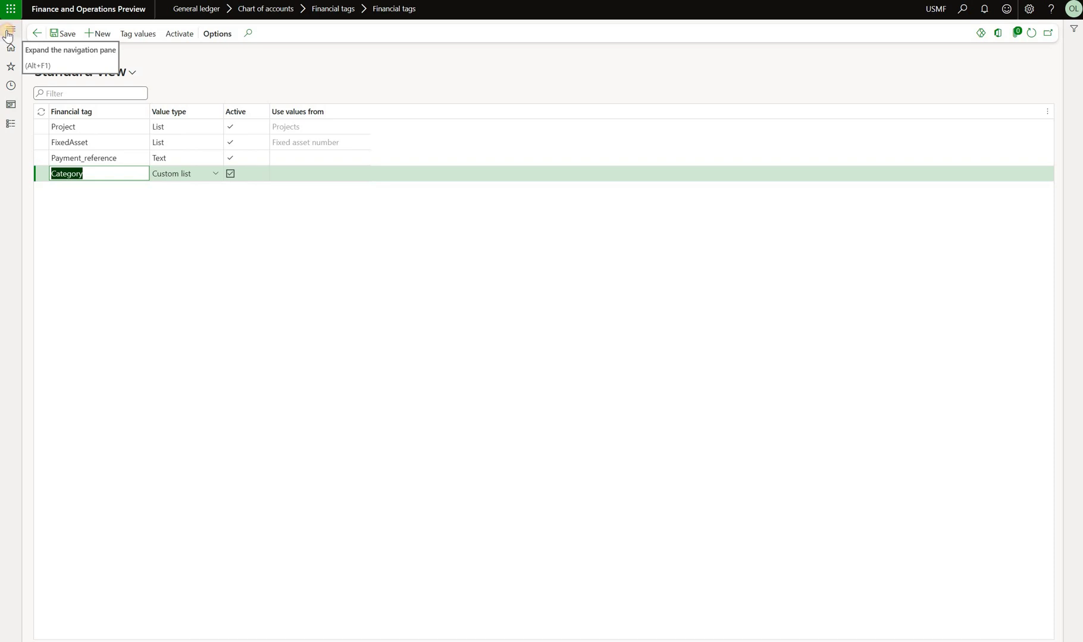
# - Create a new general journal and show its financial tag values
pyautogui.click(10, 29)
pyautogui.click(182, 198)
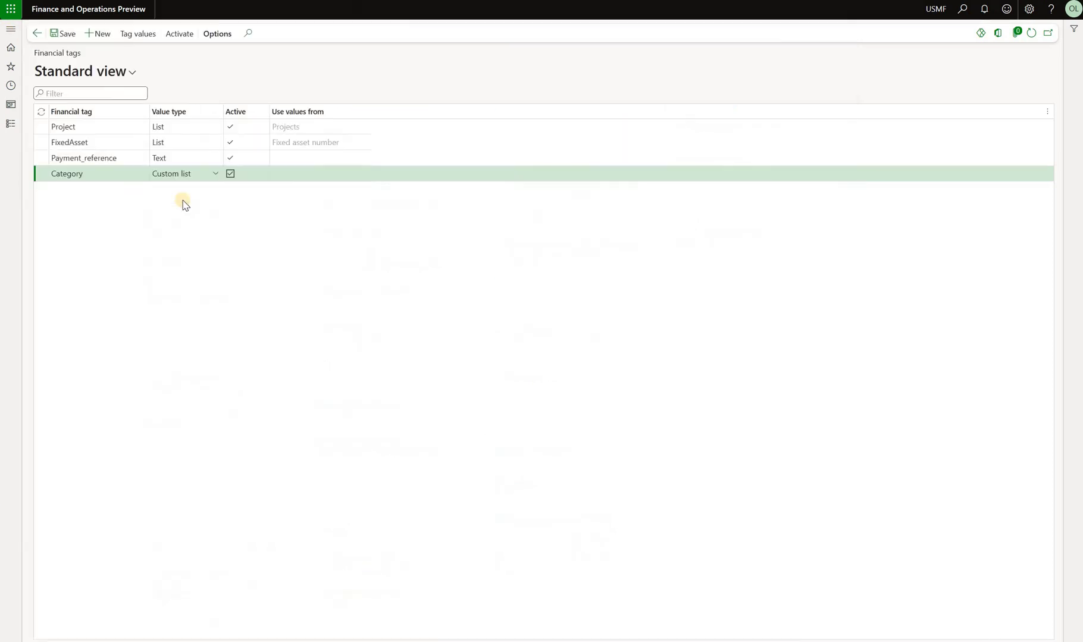
pyautogui.click(92, 33)
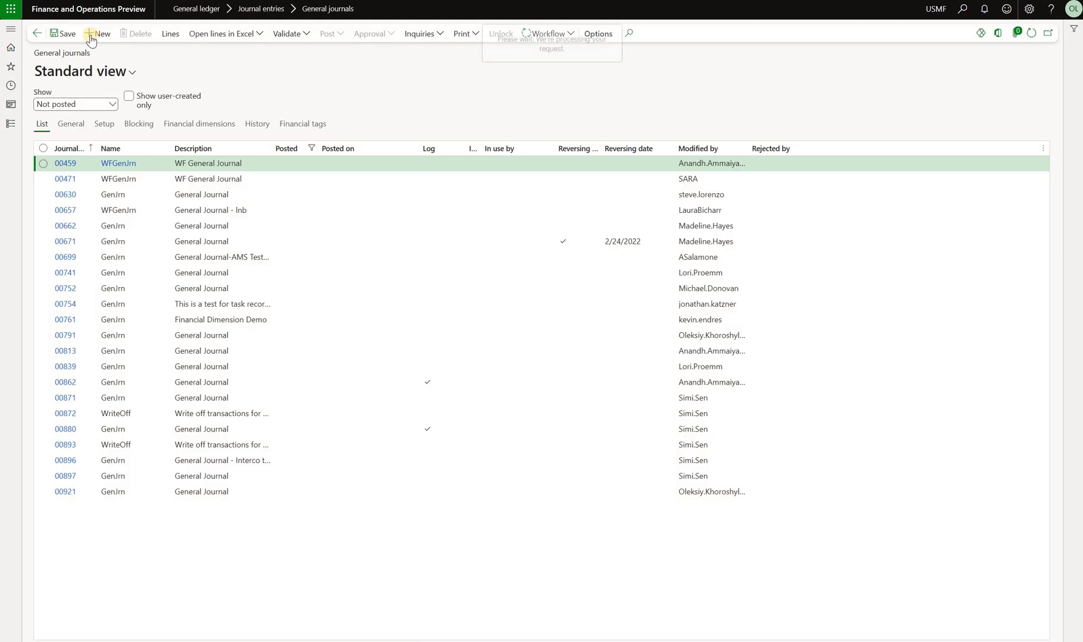
pyautogui.click(299, 125)
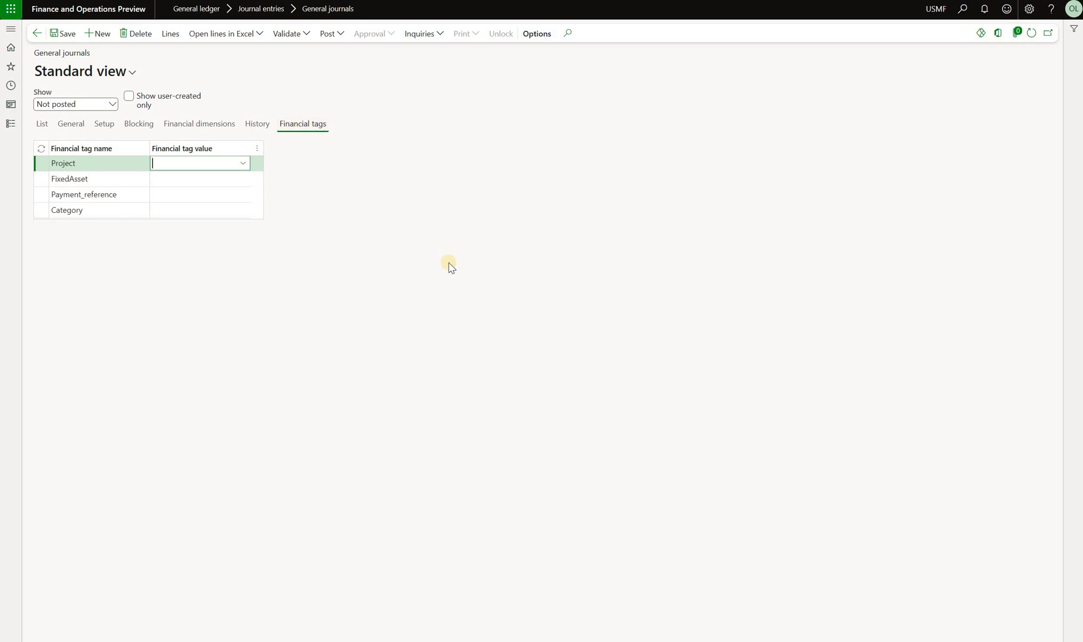
# - Set the journal's Project tag to 000003 and FixedAsset tag to BUIL-000001X
pyautogui.click(243, 163)
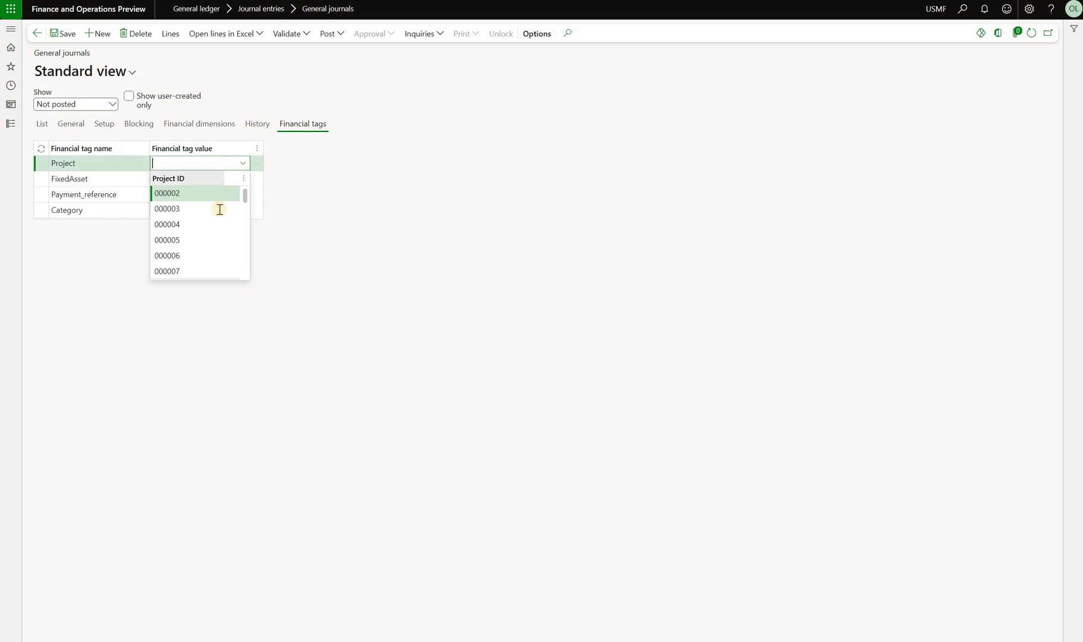
pyautogui.moveTo(220, 210)
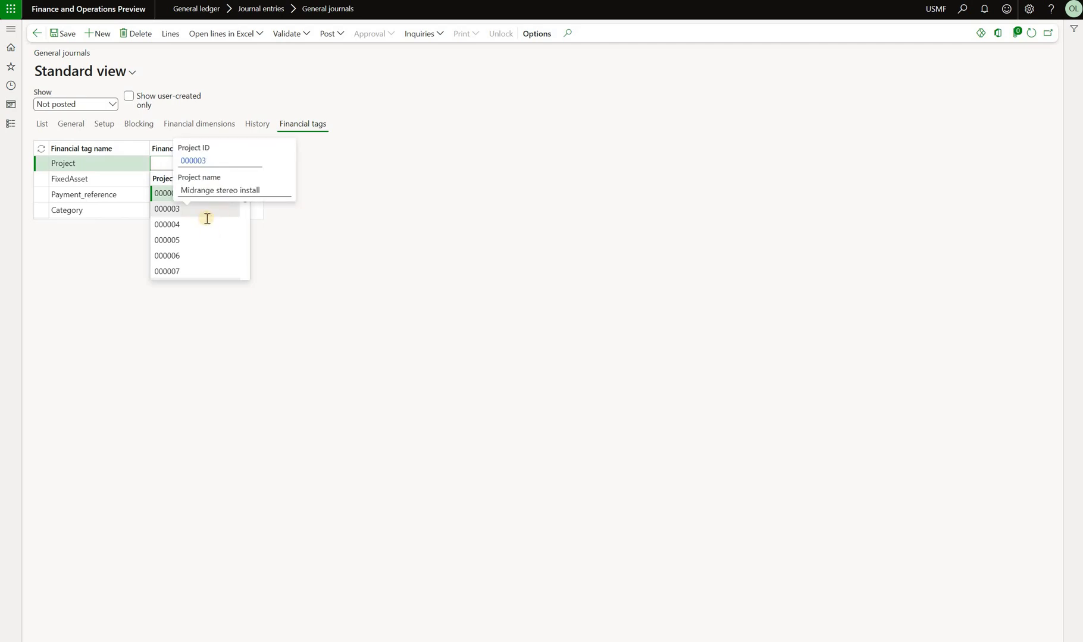
pyautogui.click(208, 208)
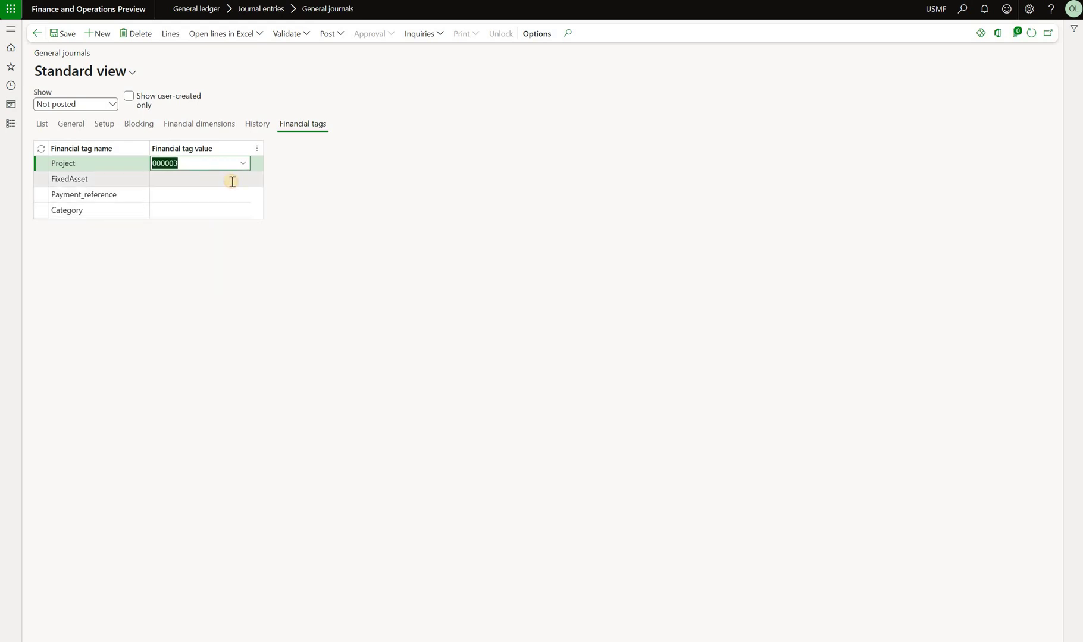
pyautogui.click(229, 179)
pyautogui.click(240, 180)
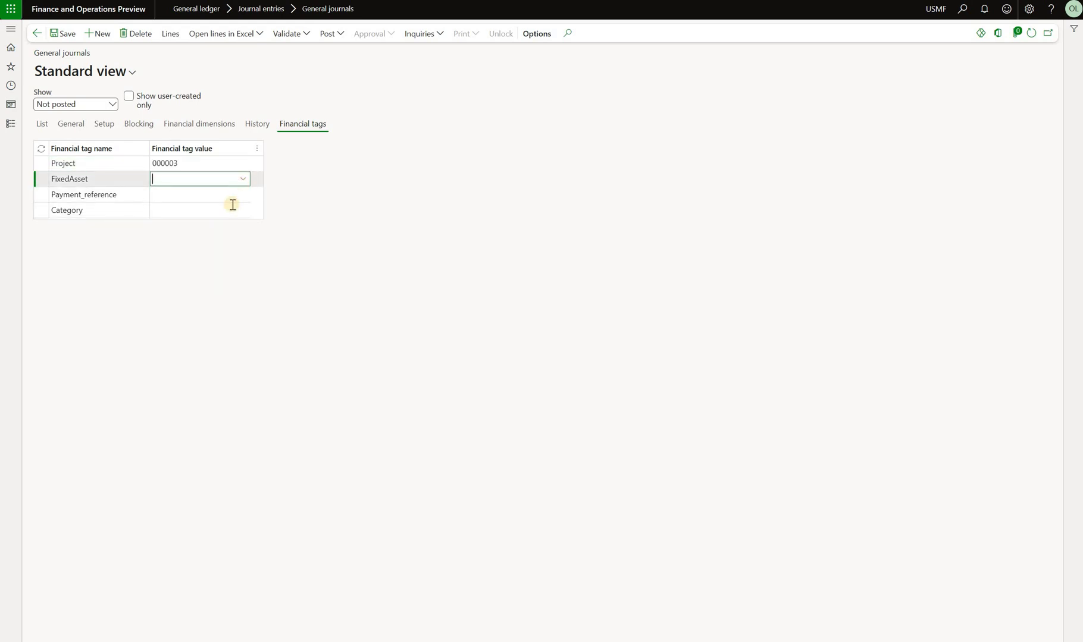
pyautogui.press('Return')
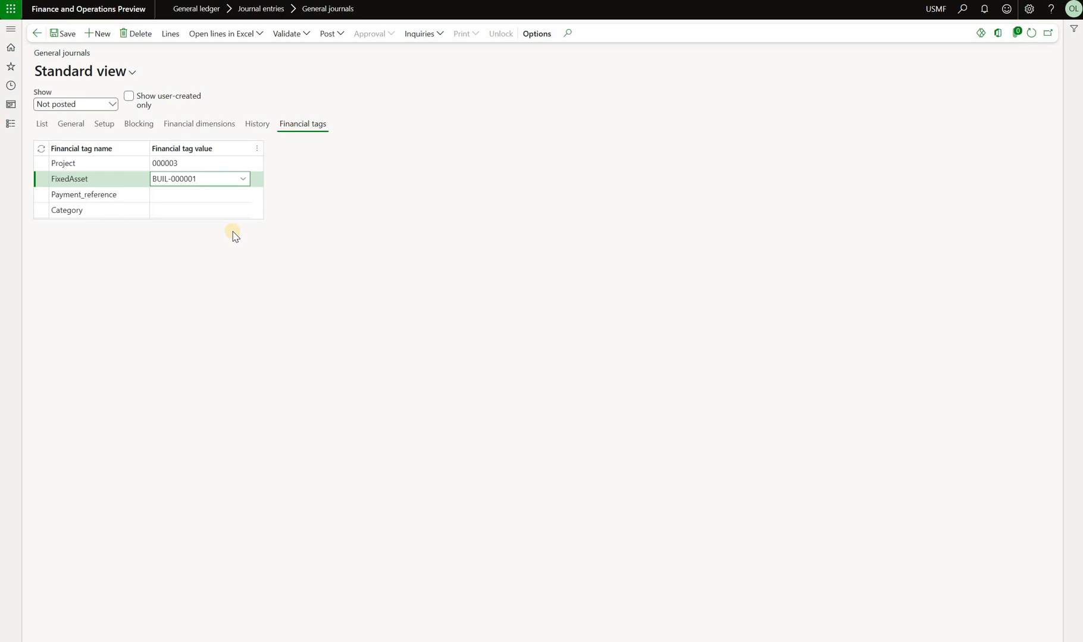
pyautogui.write('X')
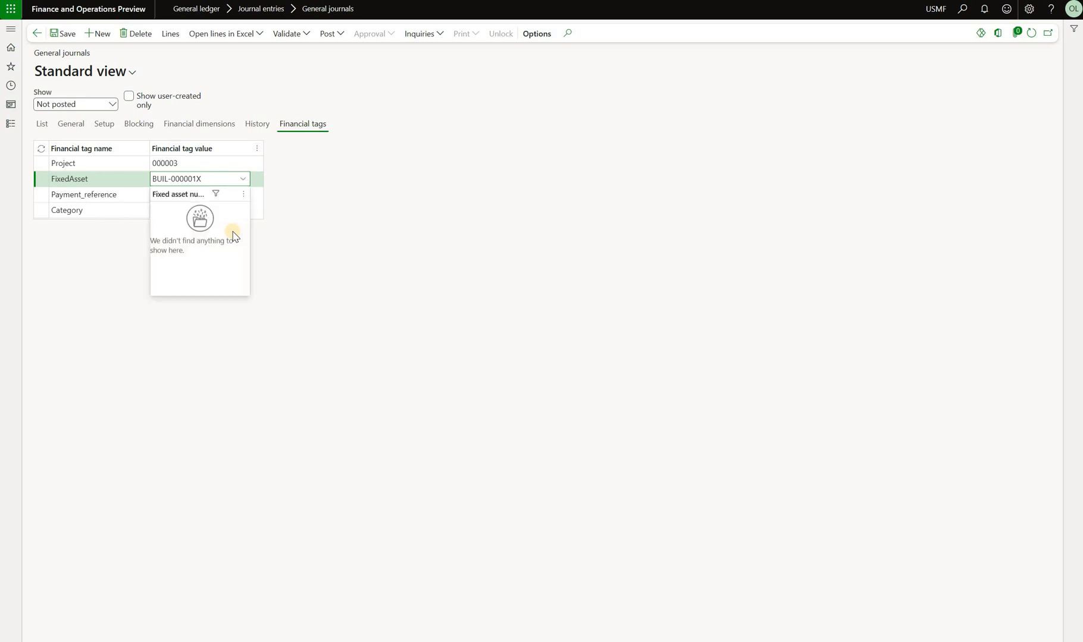
pyautogui.press('Escape')
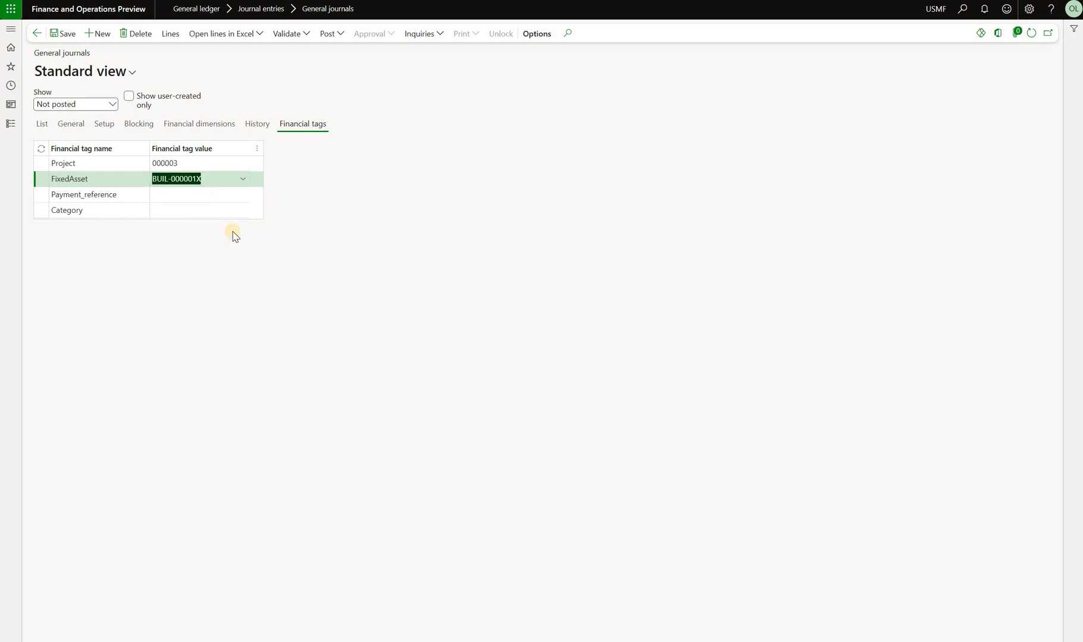
# - Set the journal's Payment_reference tag to 1234rd and Category tag to E
pyautogui.click(248, 198)
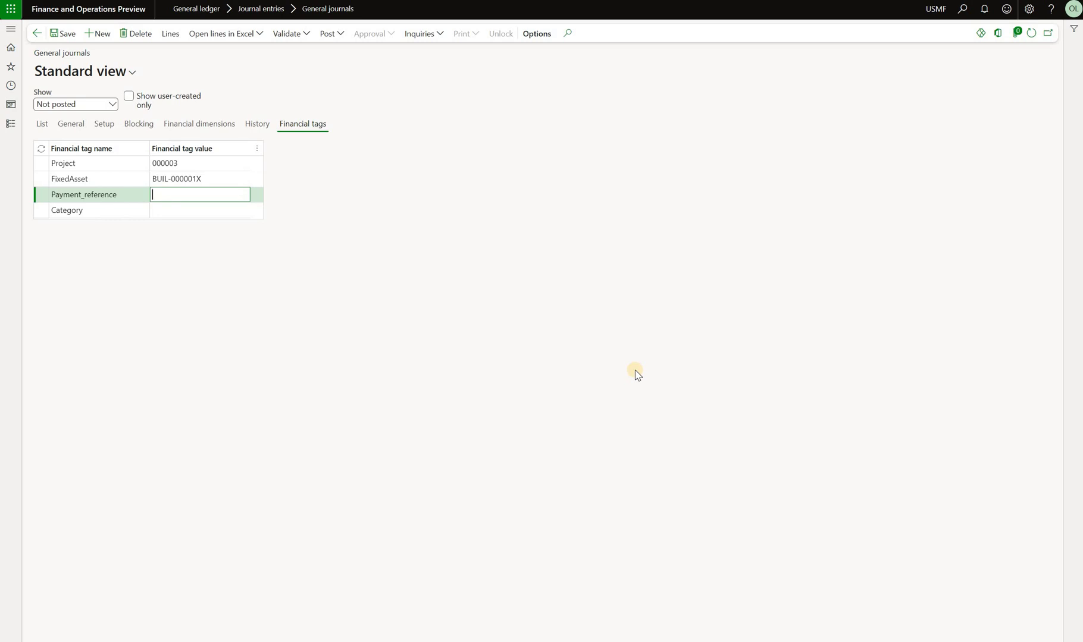
pyautogui.write('1234rd')
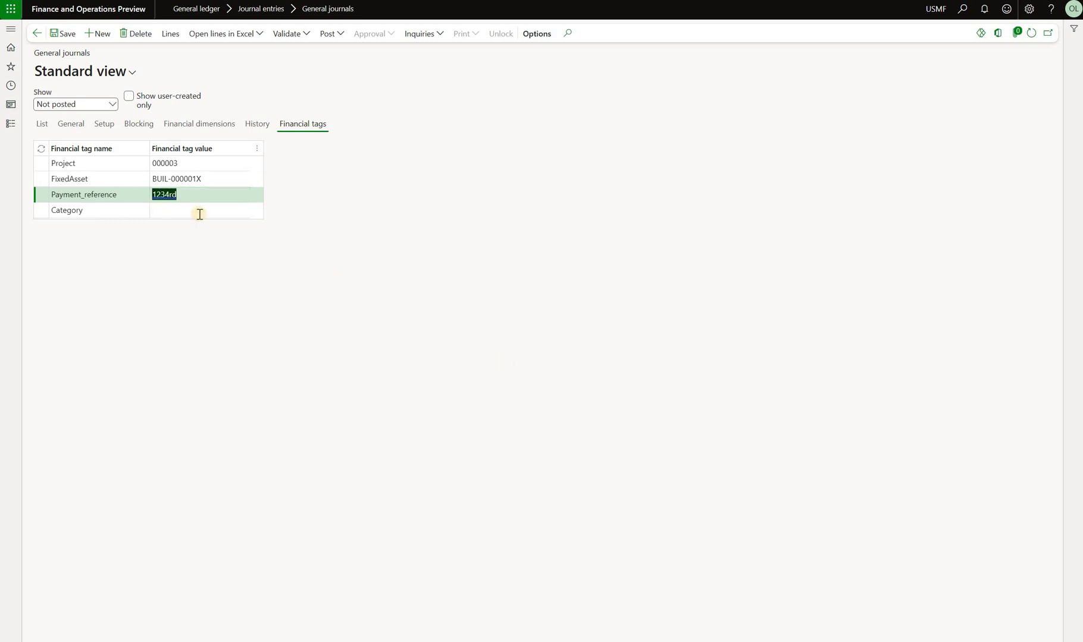
pyautogui.click(245, 212)
pyautogui.click(244, 211)
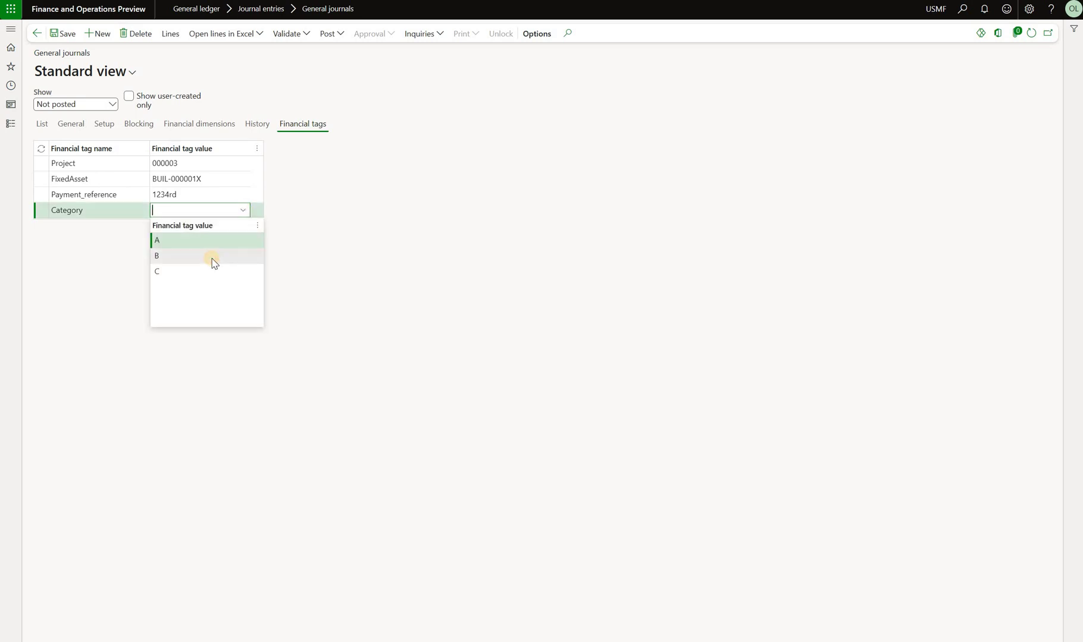
pyautogui.click(243, 259)
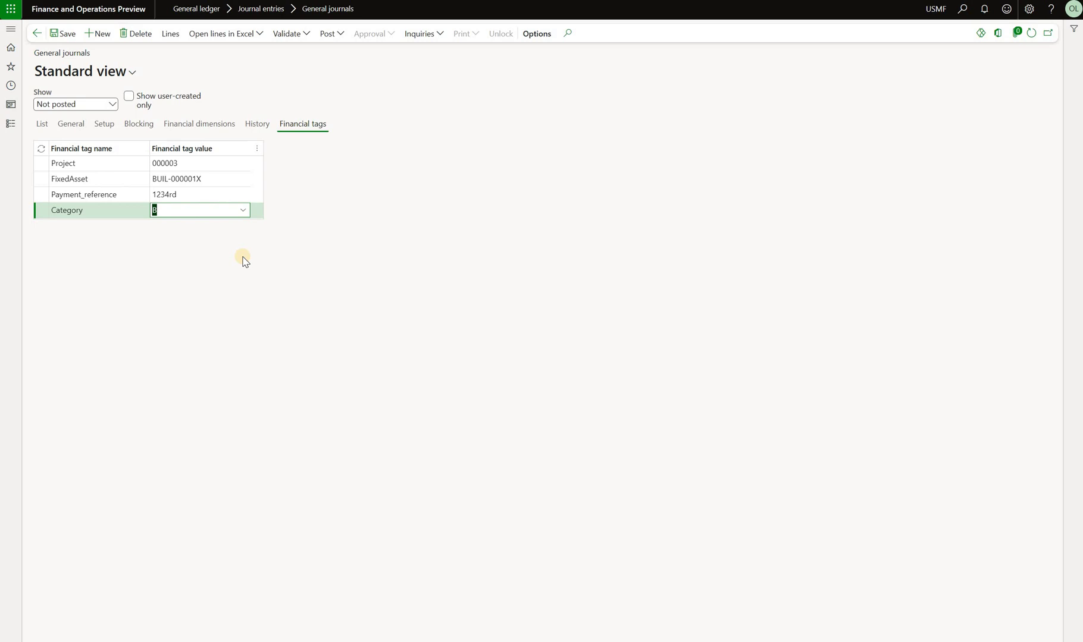
pyautogui.write('E')
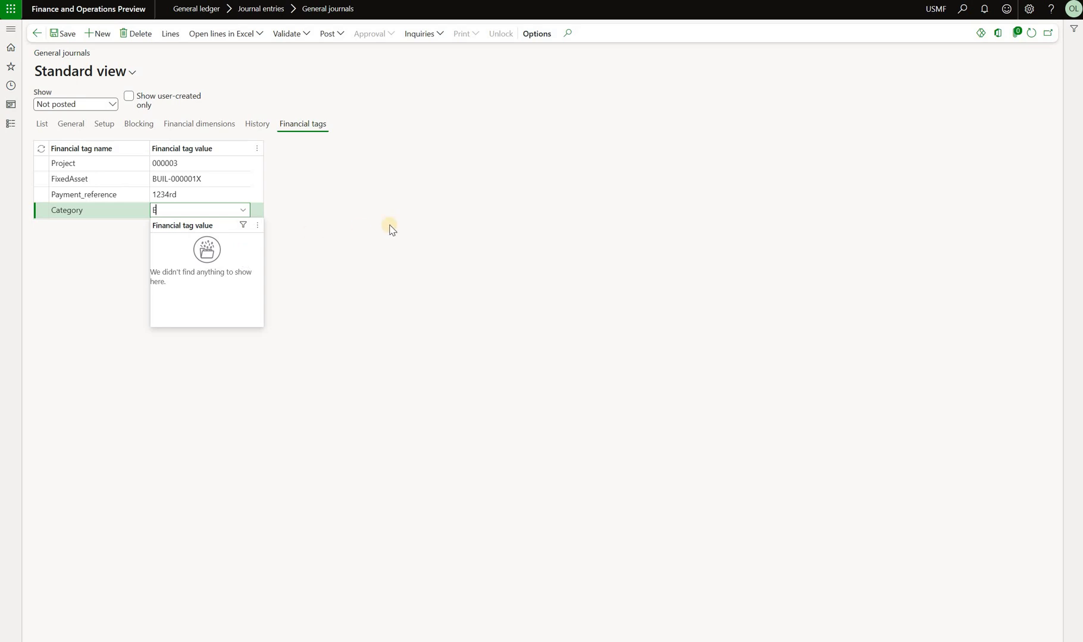
pyautogui.click(456, 256)
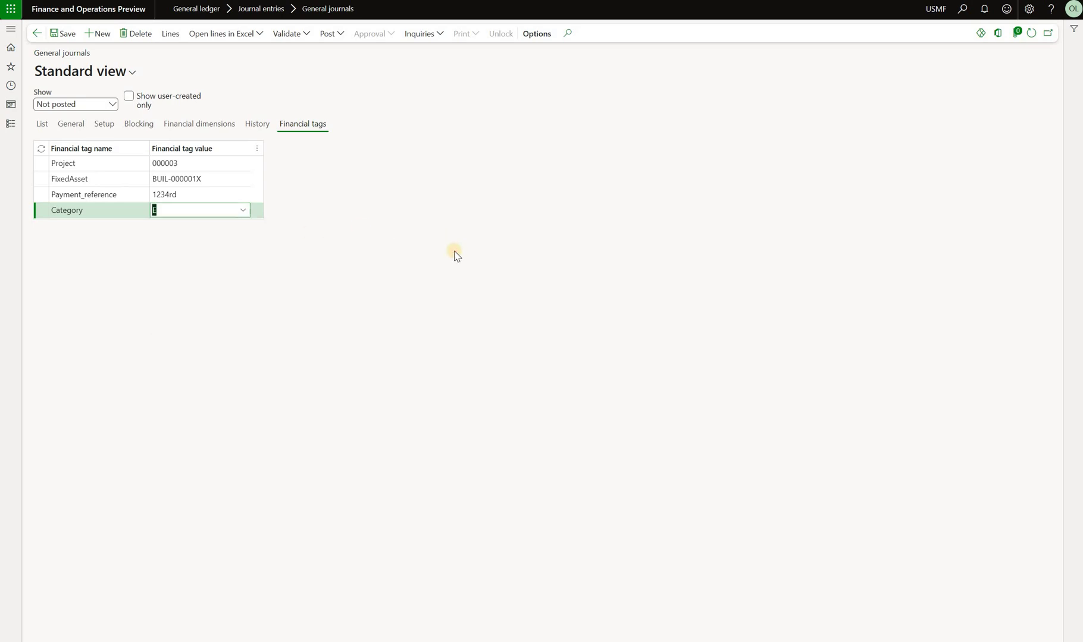
pyautogui.click(45, 127)
# - Set the first journal line to account type Customer with account US-008
pyautogui.click(170, 36)
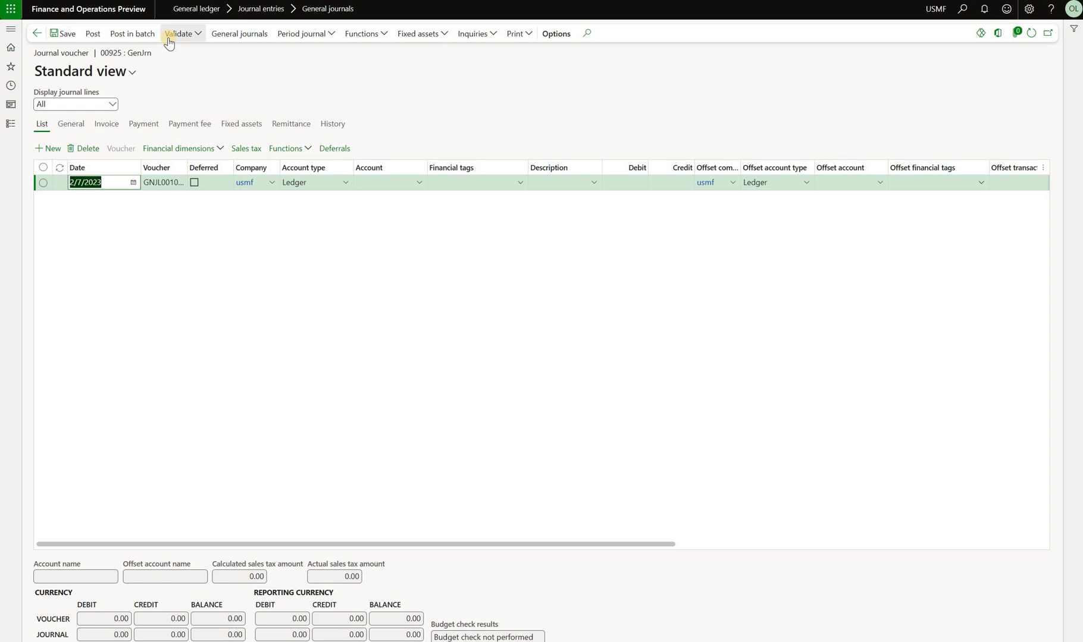
pyautogui.click(346, 183)
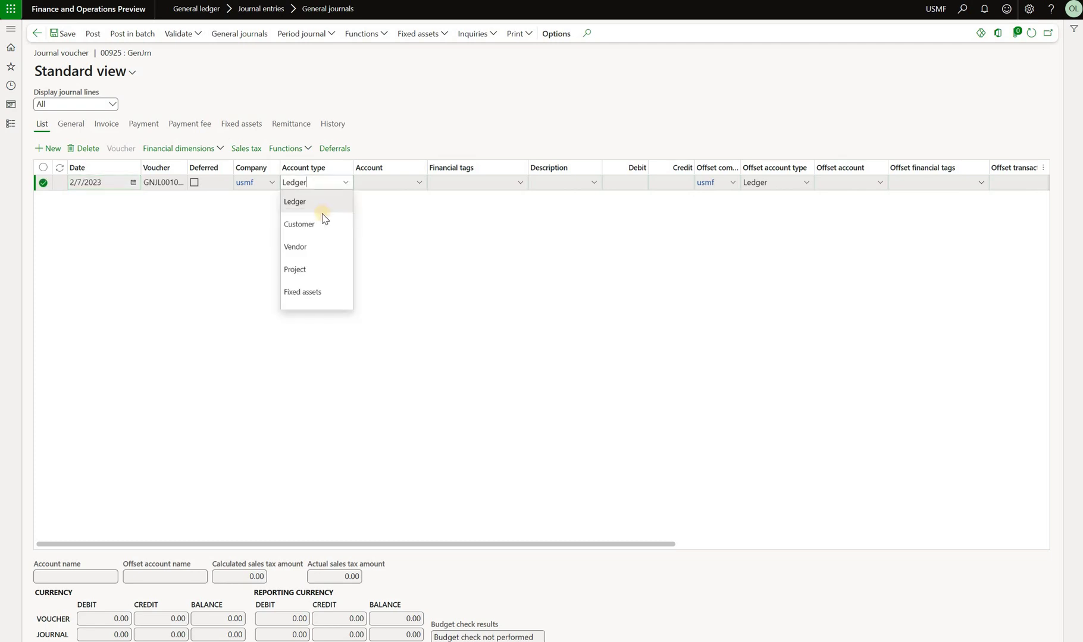
pyautogui.click(316, 224)
pyautogui.click(417, 185)
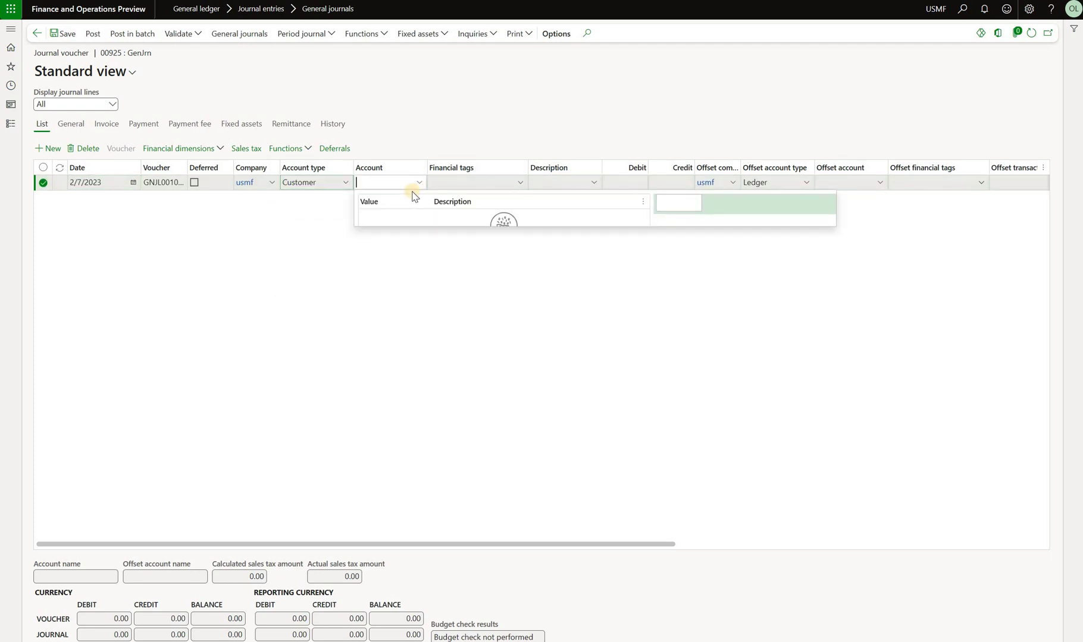
pyautogui.press('Escape')
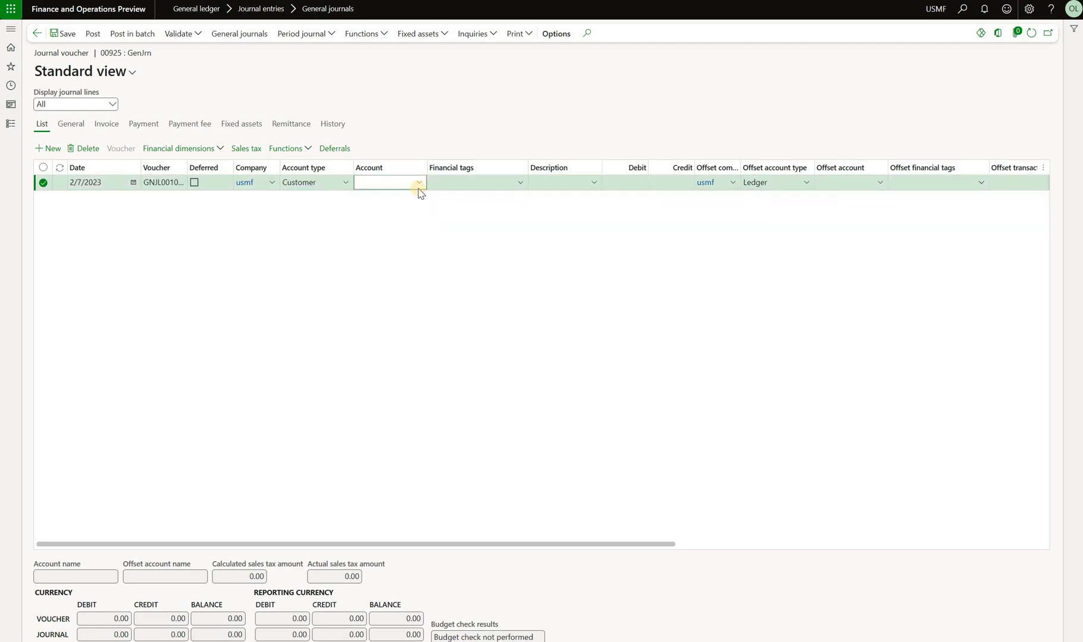
pyautogui.write('US-008')
pyautogui.press('Tab')
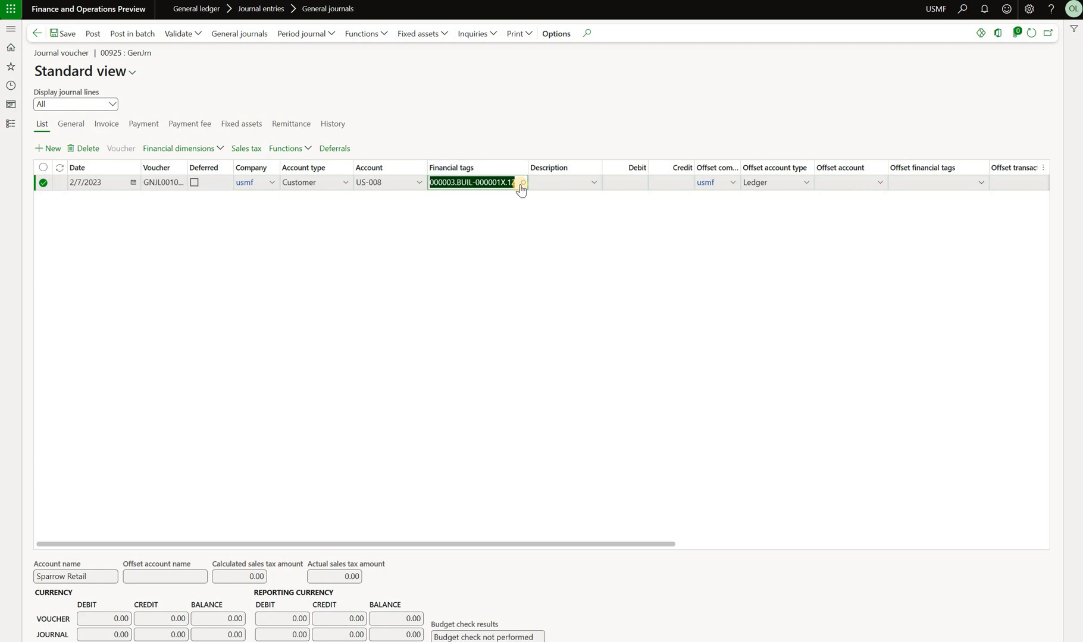
# - Change the line's Project tag to 000005 and FixedAsset tag to XYZ
pyautogui.click(520, 185)
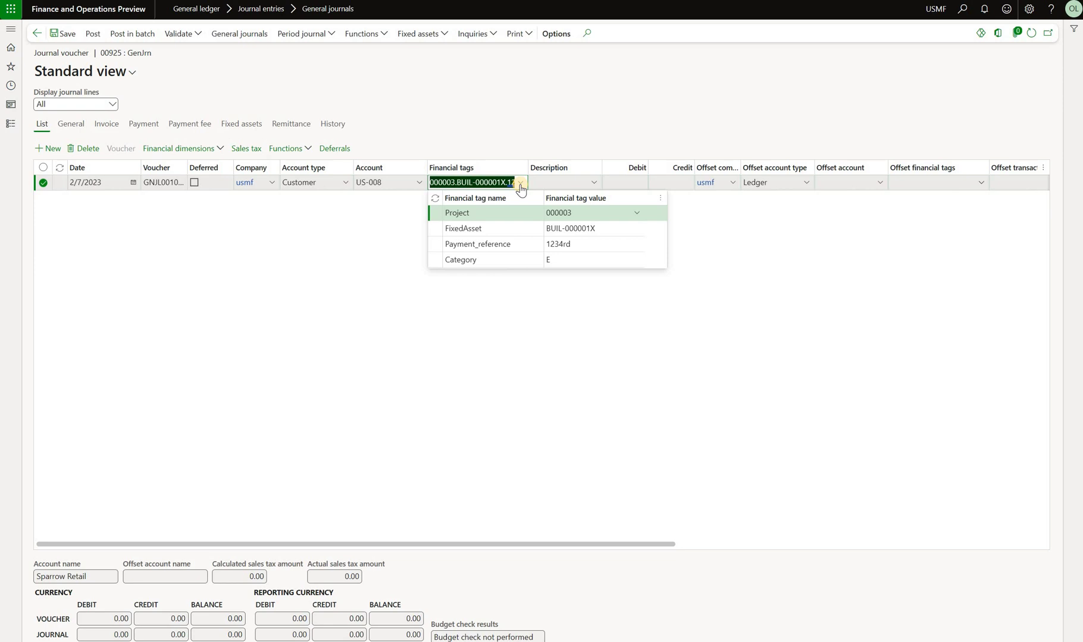
pyautogui.click(635, 218)
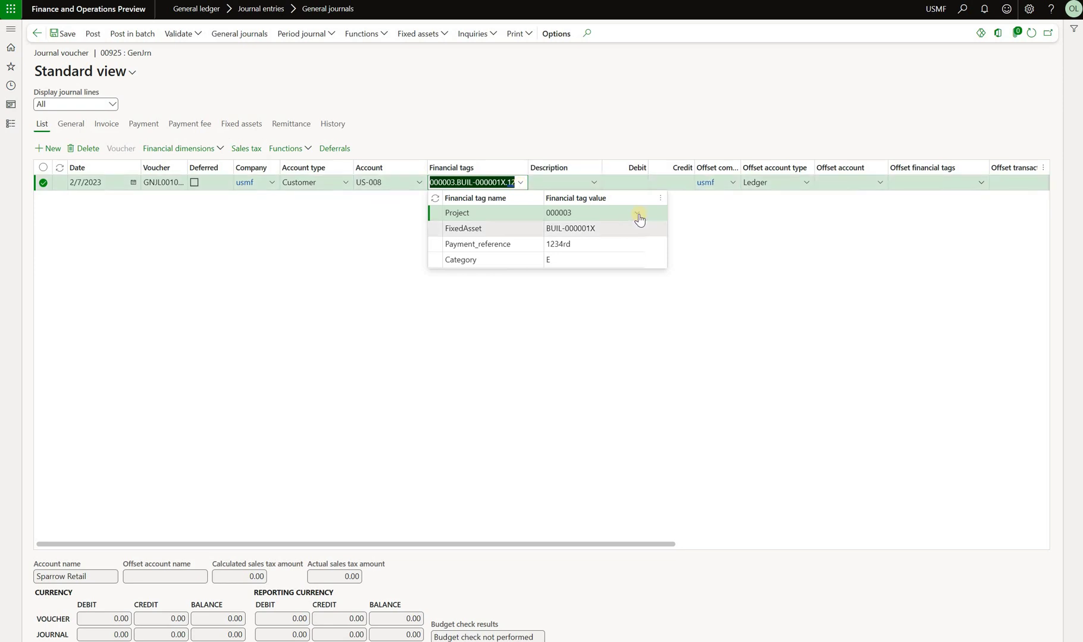
pyautogui.click(637, 214)
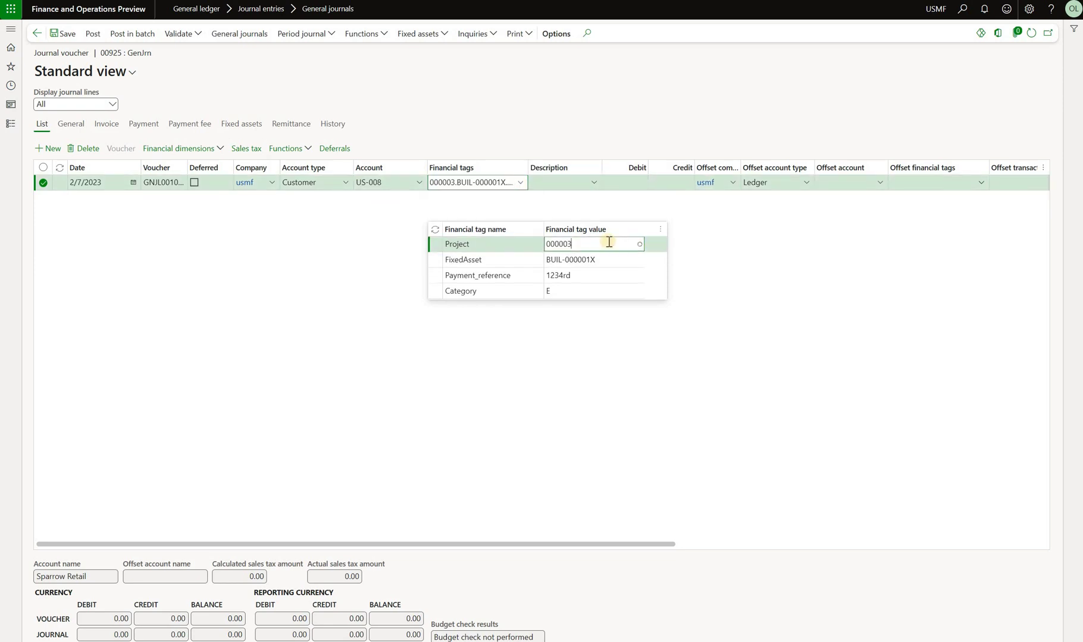
pyautogui.click(586, 290)
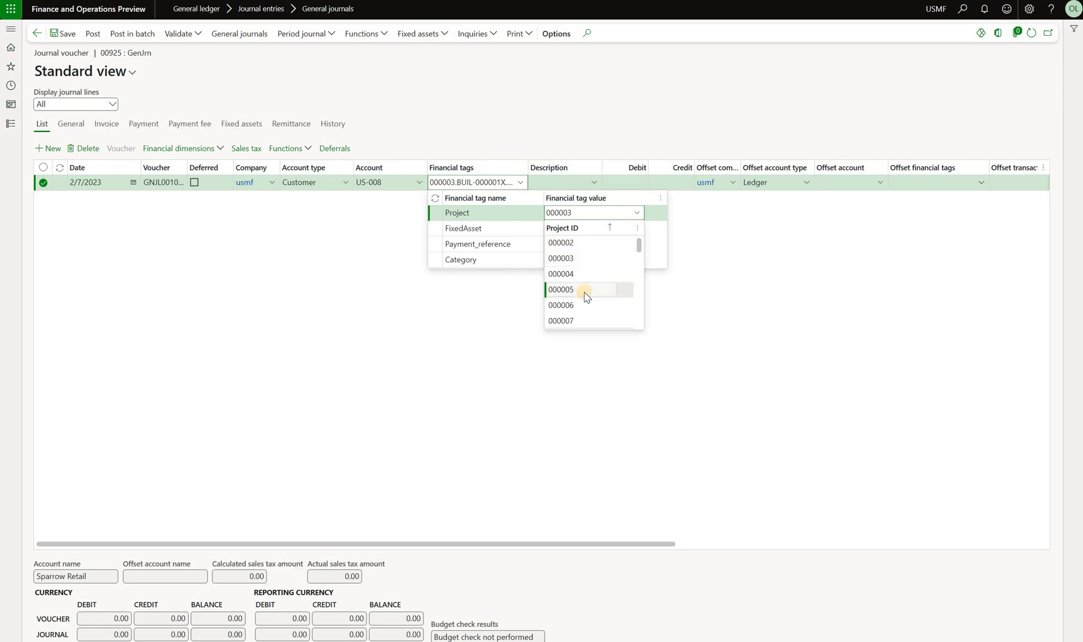
pyautogui.click(617, 228)
pyautogui.press('BackSpace')
pyautogui.press('BackSpace')
pyautogui.press('BackSpace')
pyautogui.press('BackSpace')
pyautogui.press('BackSpace')
pyautogui.press('BackSpace')
pyautogui.press('BackSpace')
pyautogui.press('BackSpace')
pyautogui.press('BackSpace')
pyautogui.press('BackSpace')
pyautogui.press('BackSpace')
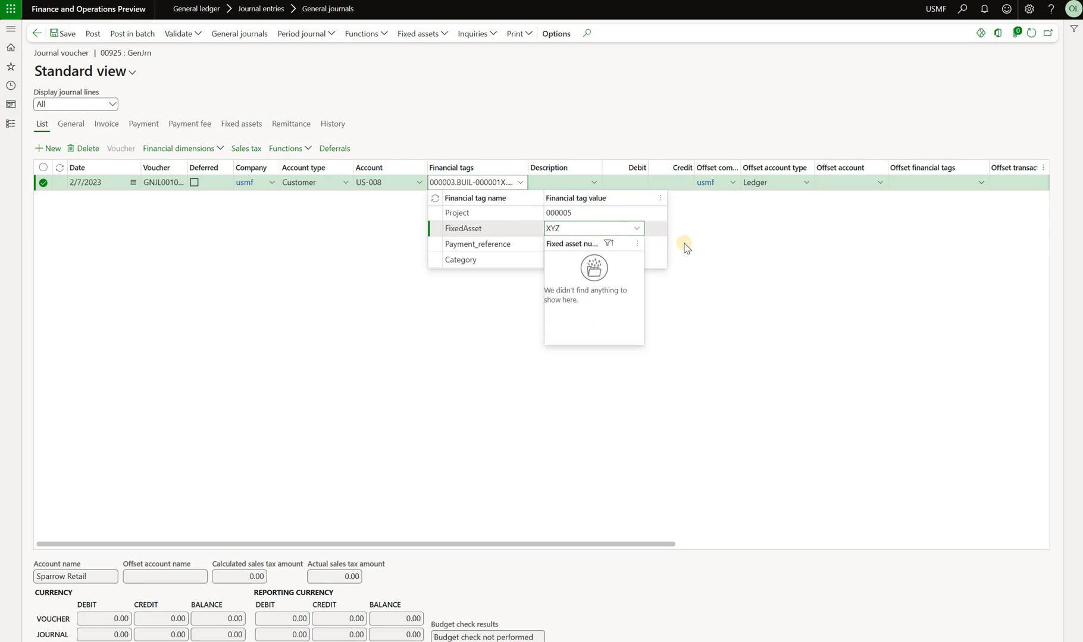
pyautogui.click(778, 252)
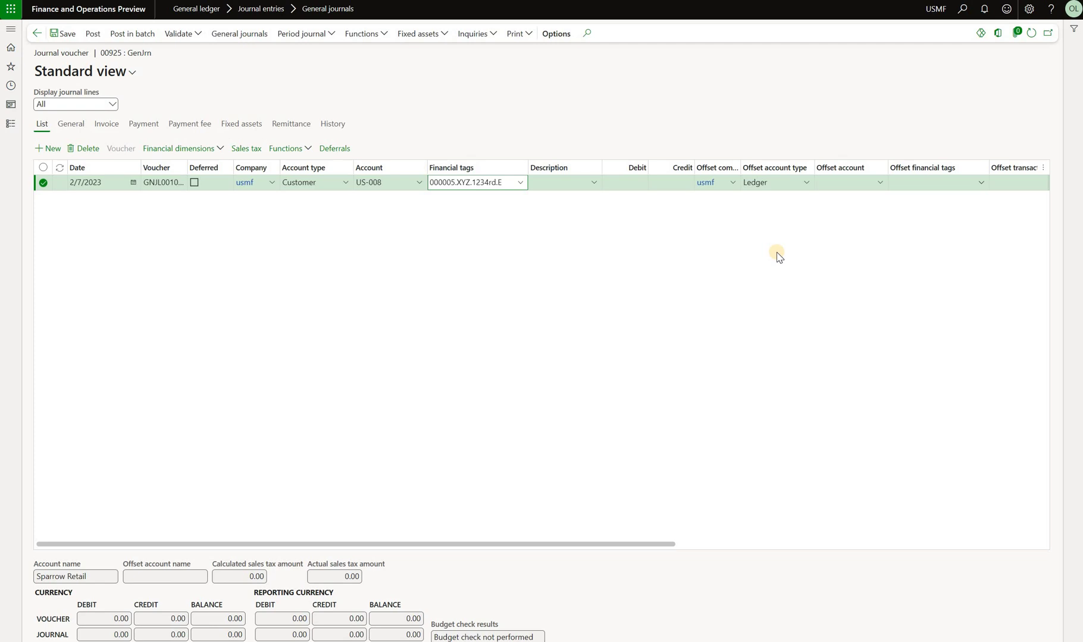
# - Enter a debit amount of 1.00 on the journal line
pyautogui.press('Tab')
pyautogui.press('Tab')
pyautogui.write('1')
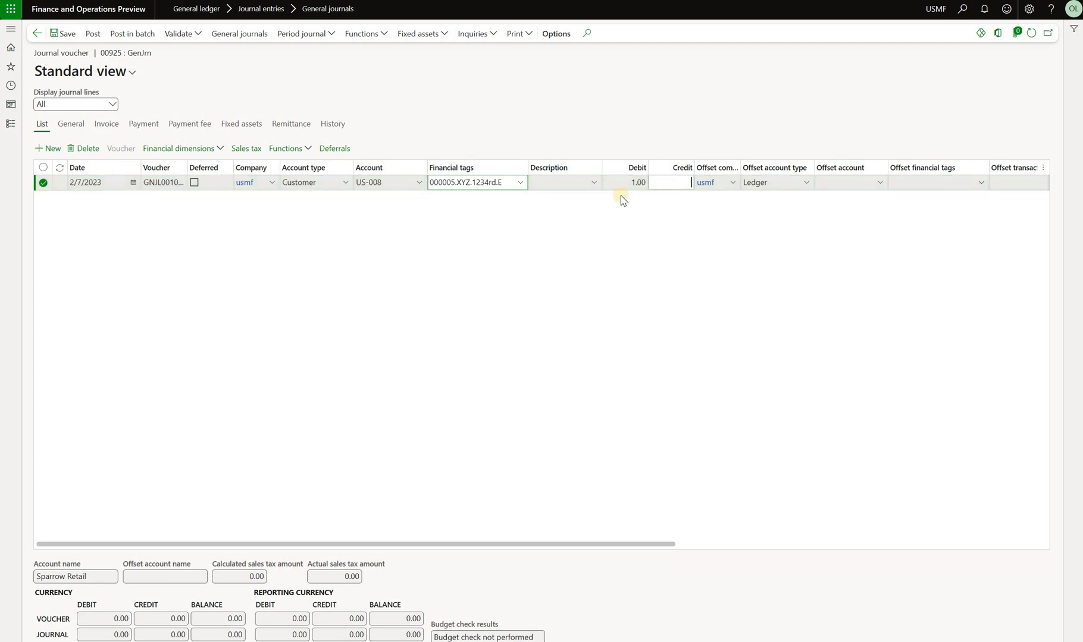
pyautogui.press('Tab')
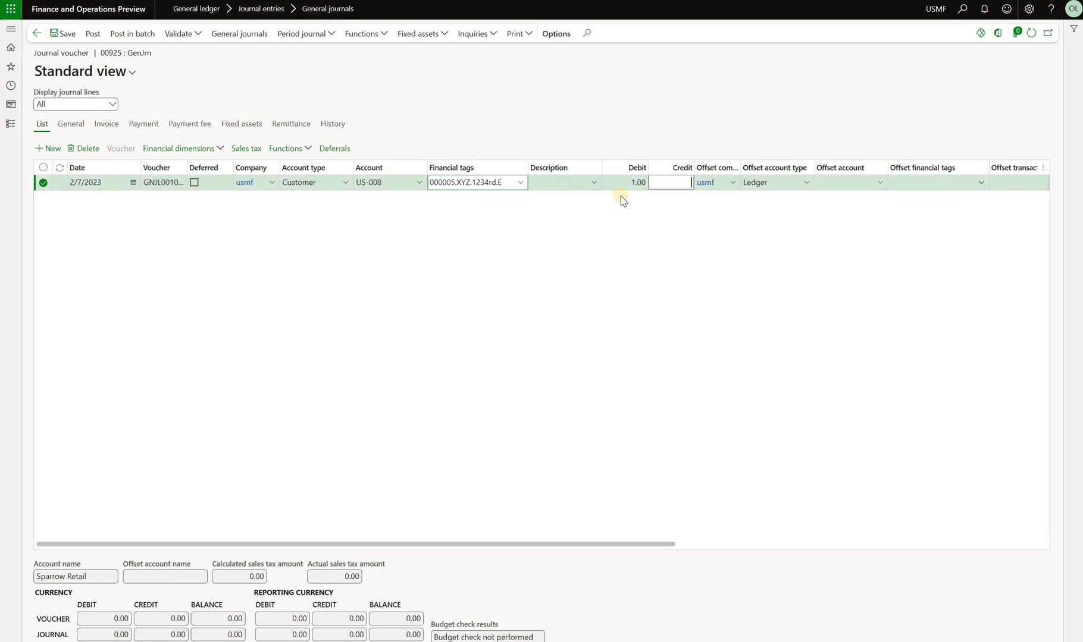
pyautogui.press('Tab')
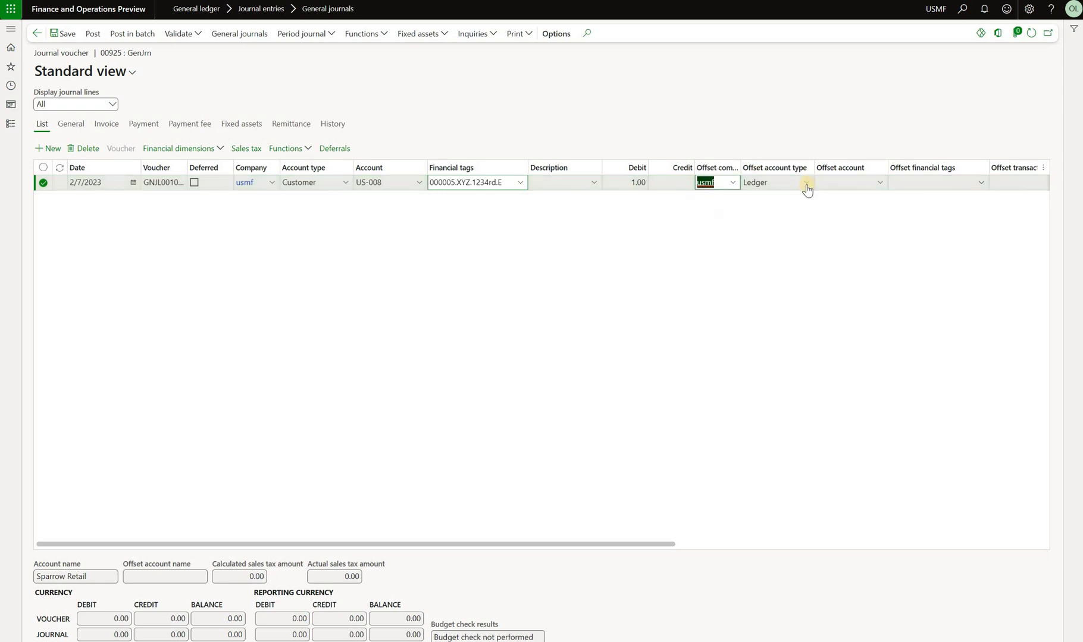
# - Offset the line to ledger account 110110 without business unit, keeping tags 000005.XYZ.1234rd.E
pyautogui.click(879, 182)
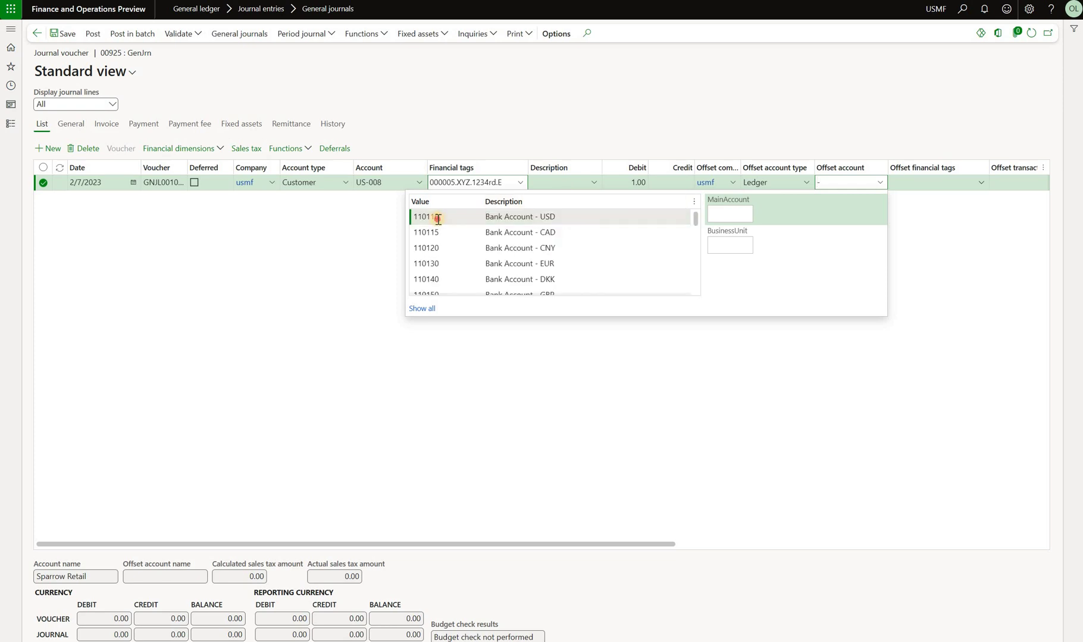
pyautogui.click(438, 218)
pyautogui.write('001-')
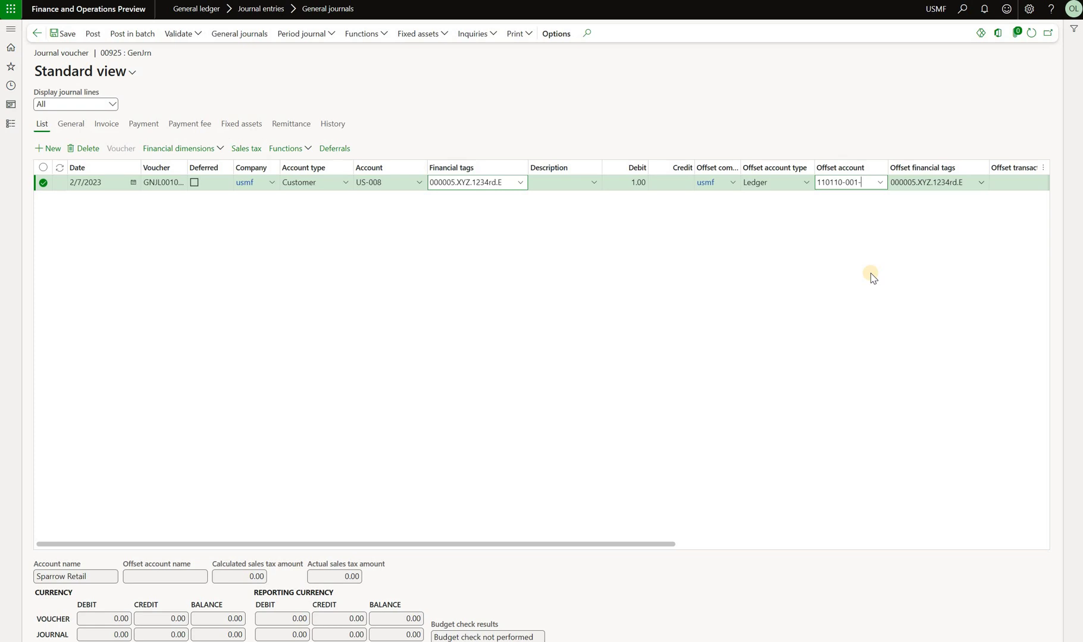
pyautogui.press('BackSpace')
pyautogui.press('BackSpace')
pyautogui.press('BackSpace')
pyautogui.click(981, 182)
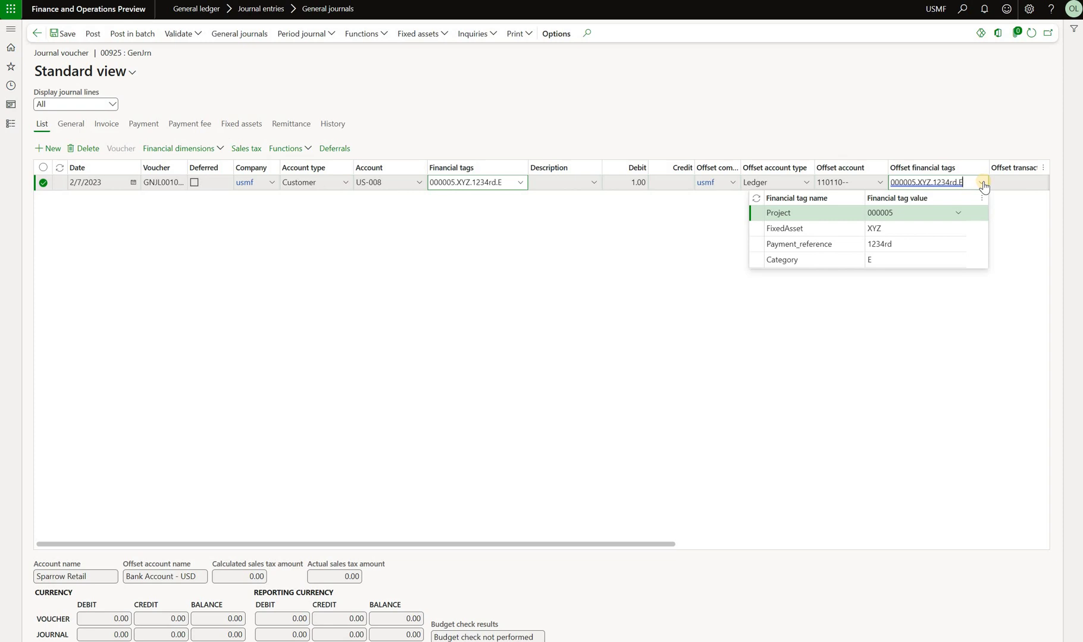
pyautogui.click(562, 183)
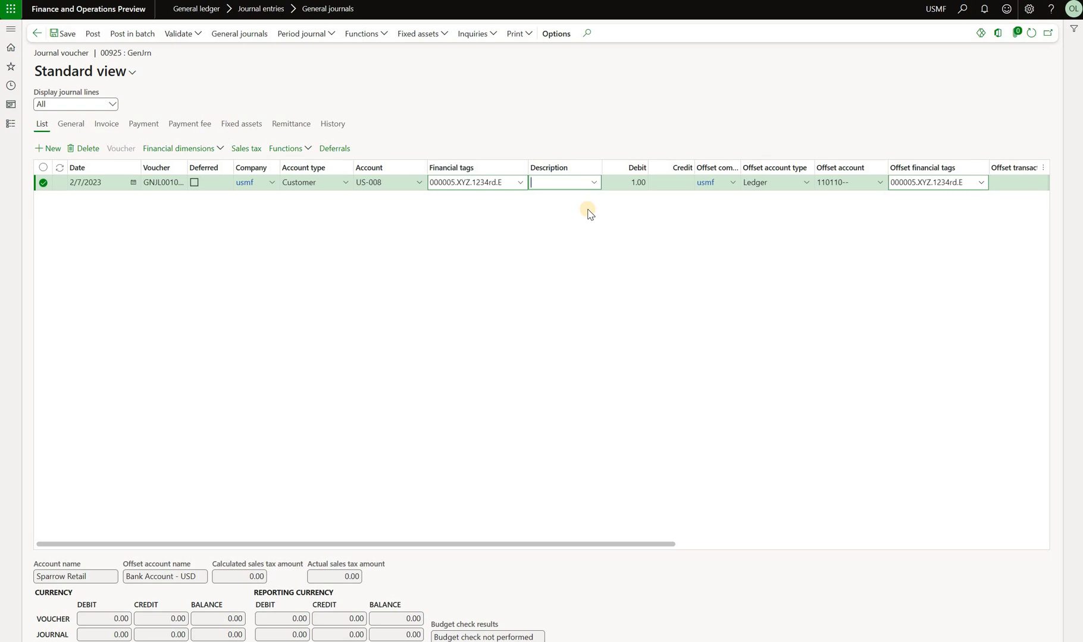
# - Post the journal voucher balanced at 1.00 debit and 1.00 credit
pyautogui.click(92, 34)
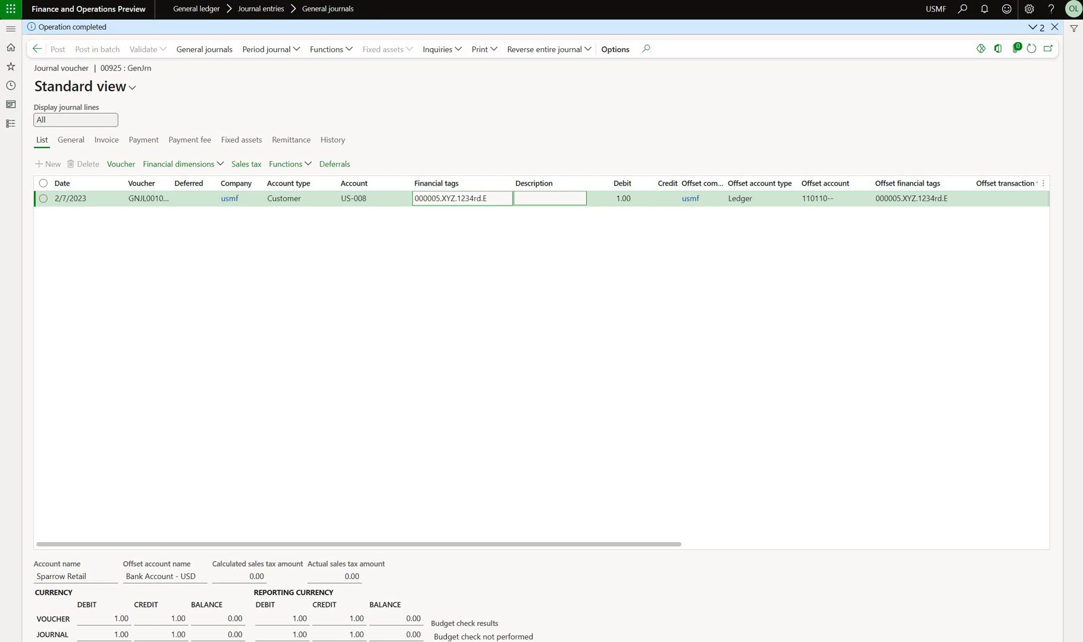
# - View voucher GNJL001070's transactions and their financial tag values, including inactive tags
pyautogui.click(113, 164)
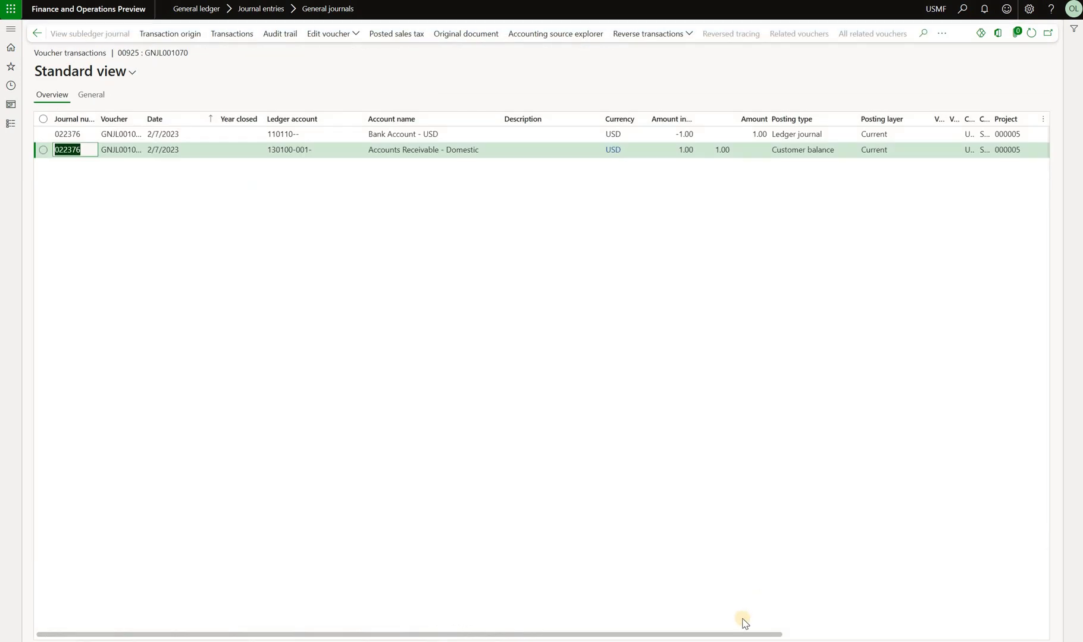
pyautogui.click(871, 636)
pyautogui.moveTo(870, 636); pyautogui.dragTo(1022, 638)
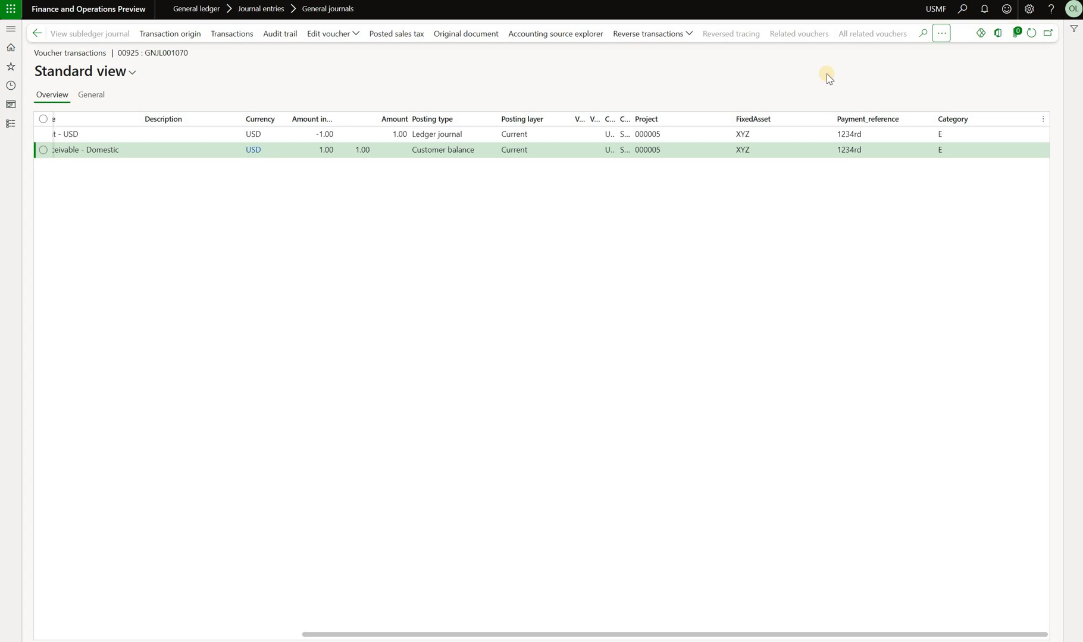
pyautogui.click(941, 34)
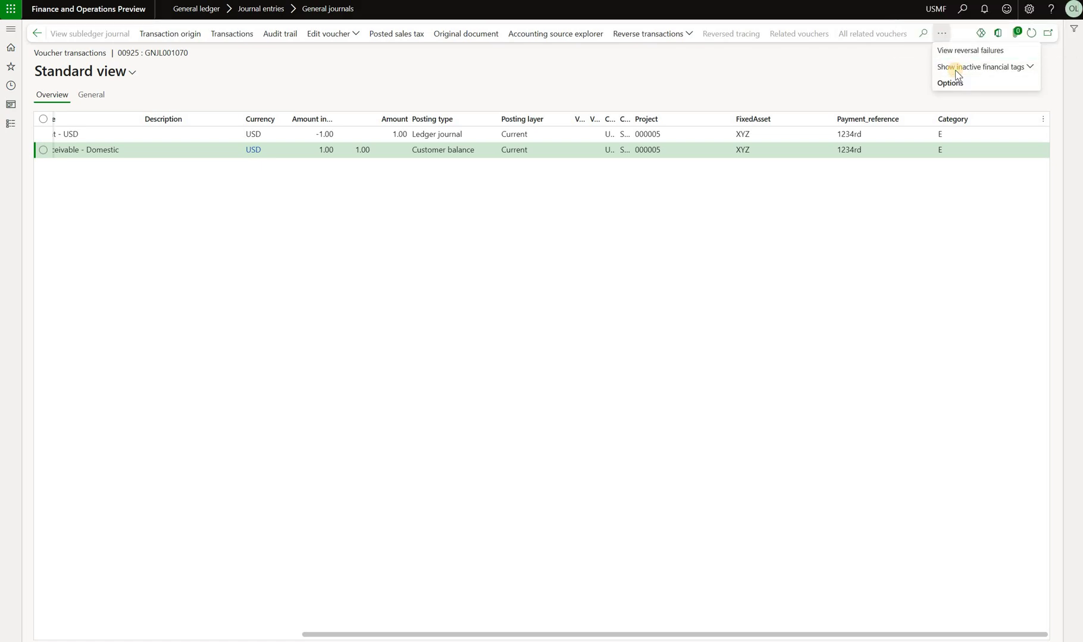
pyautogui.click(955, 67)
pyautogui.click(962, 108)
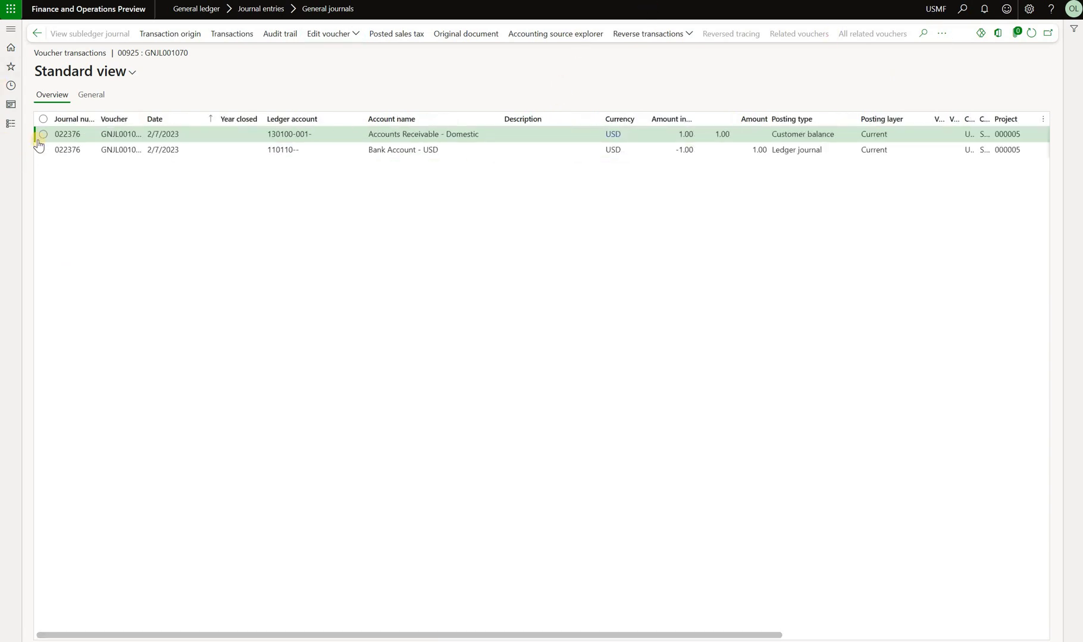
# - Select both transaction rows and open bulk editing of internal voucher data
pyautogui.click(43, 119)
pyautogui.click(43, 119)
pyautogui.hotkey('ctrl', 'a')
pyautogui.click(318, 37)
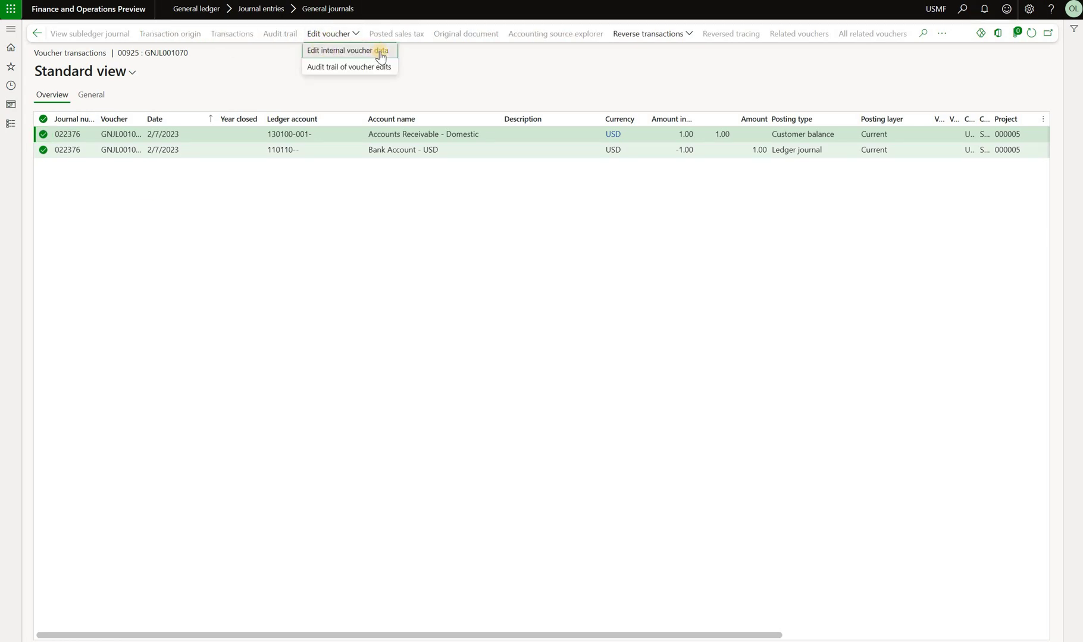
pyautogui.click(391, 56)
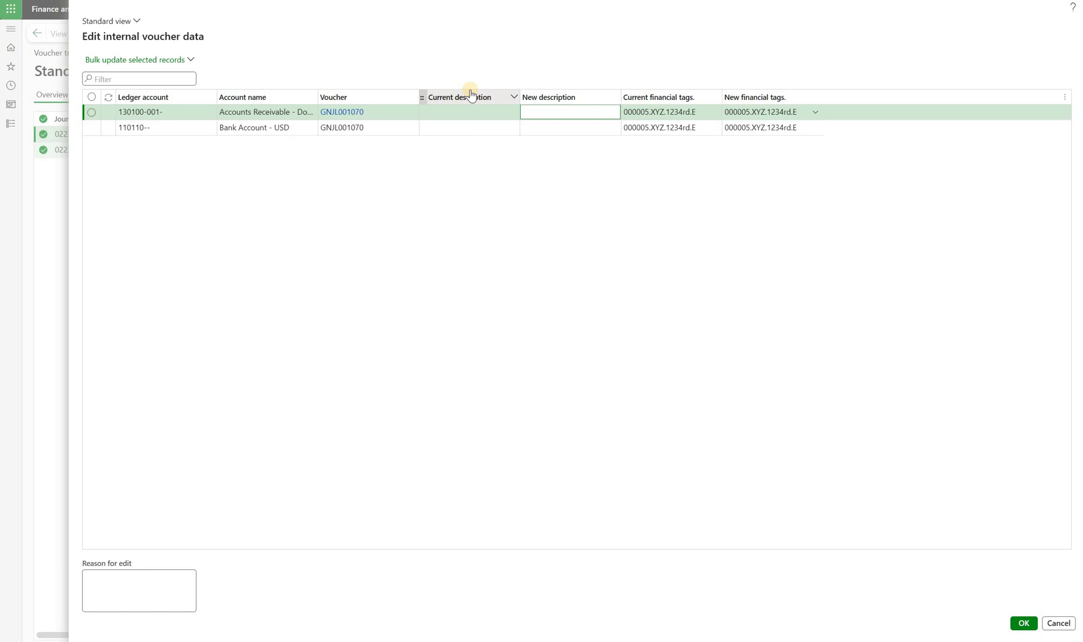
# - Bulk-update the Project tag to 000007 on both voucher lines
pyautogui.click(92, 97)
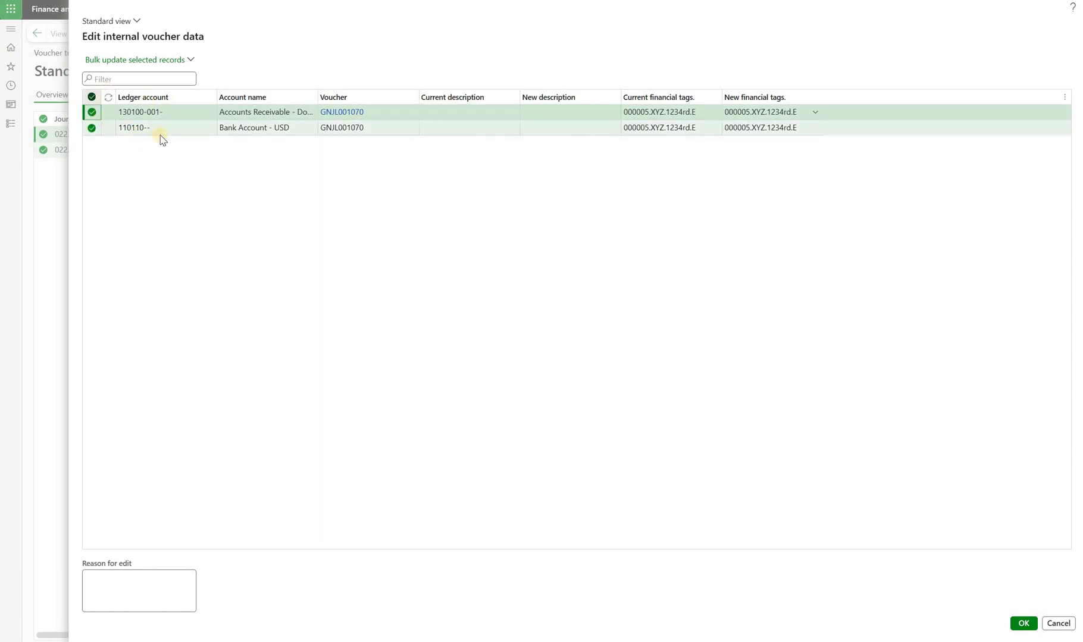
pyautogui.click(184, 62)
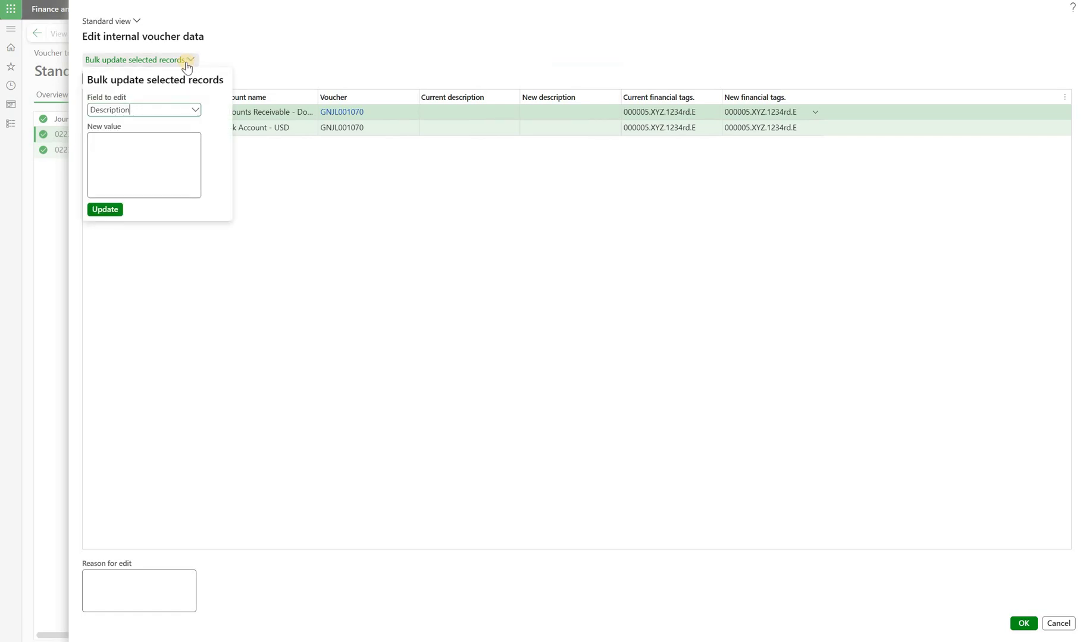
pyautogui.click(195, 112)
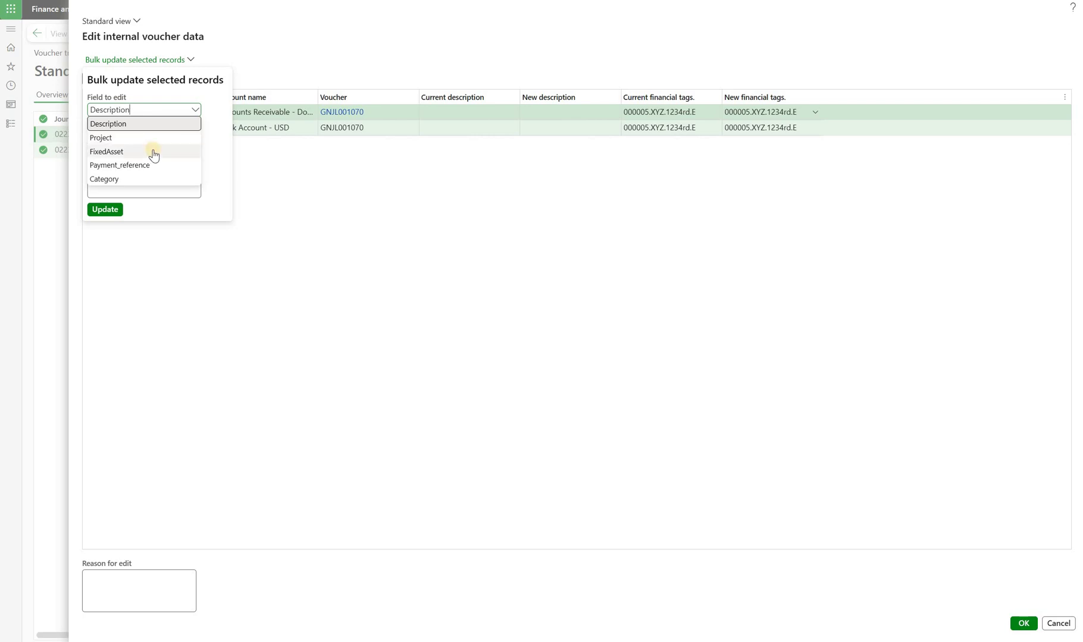
pyautogui.click(153, 139)
pyautogui.click(104, 209)
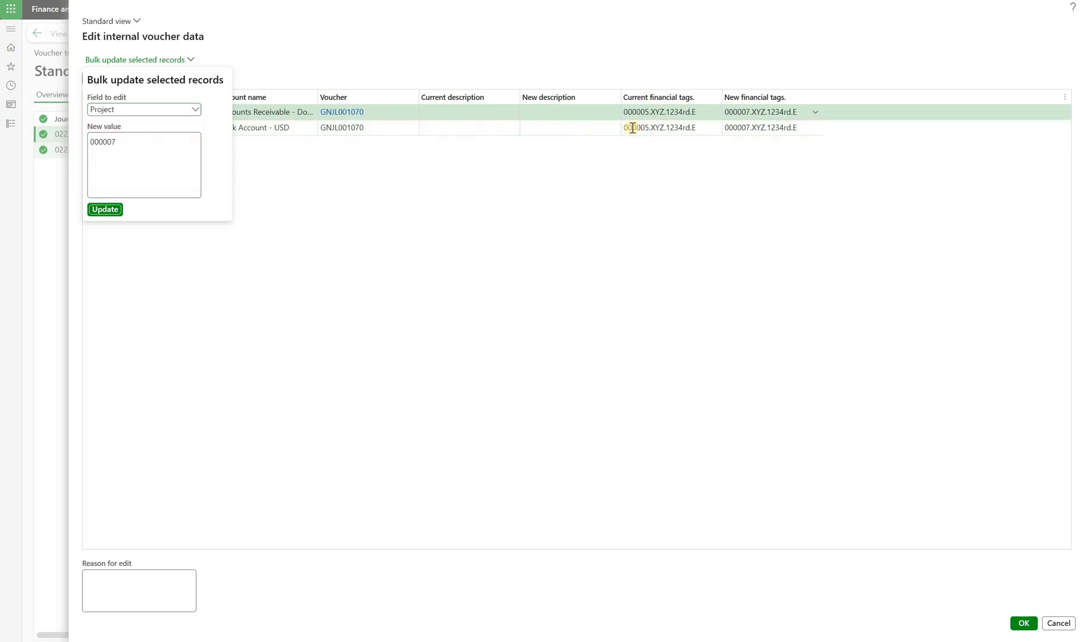
pyautogui.click(740, 114)
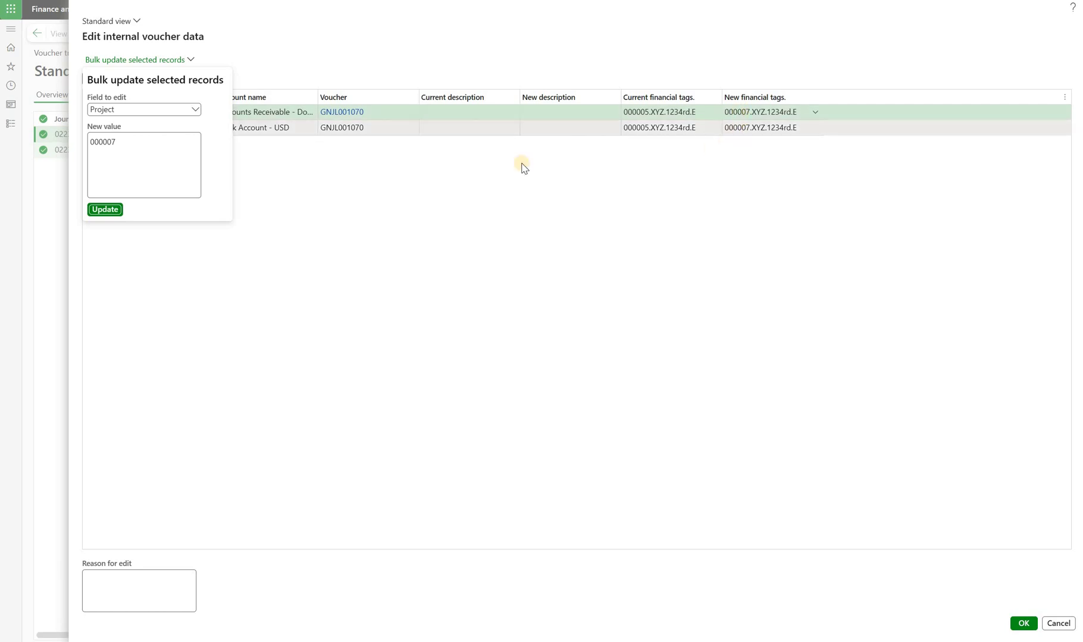
# - Bulk-update the Category tag to G on both lines and submit the edit
pyautogui.click(193, 109)
pyautogui.press('Down')
pyautogui.press('Return')
pyautogui.click(160, 157)
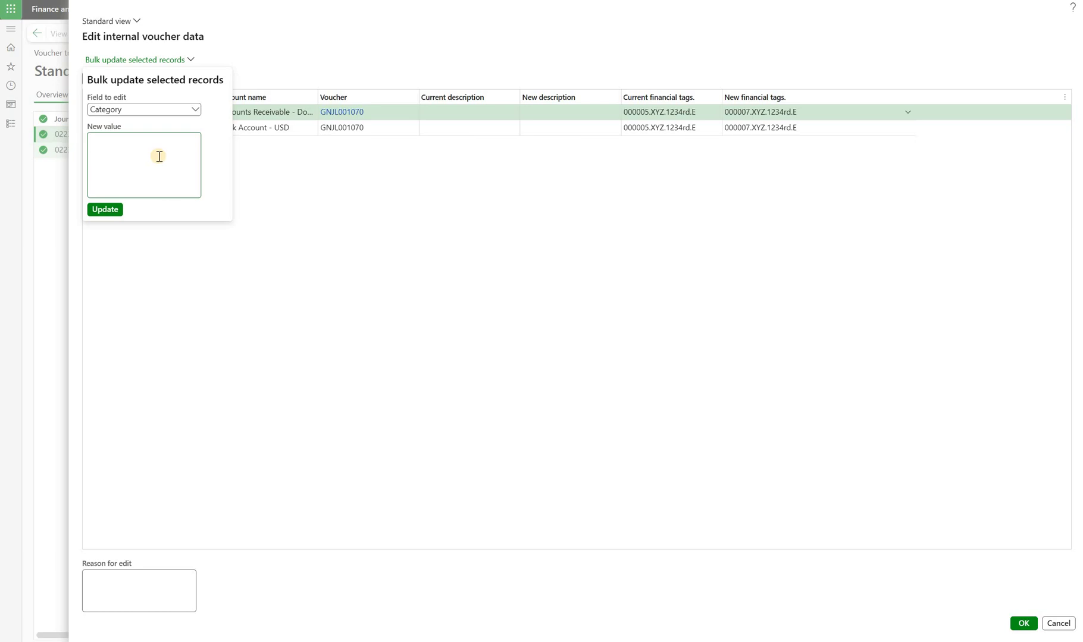
pyautogui.write('G')
pyautogui.click(105, 209)
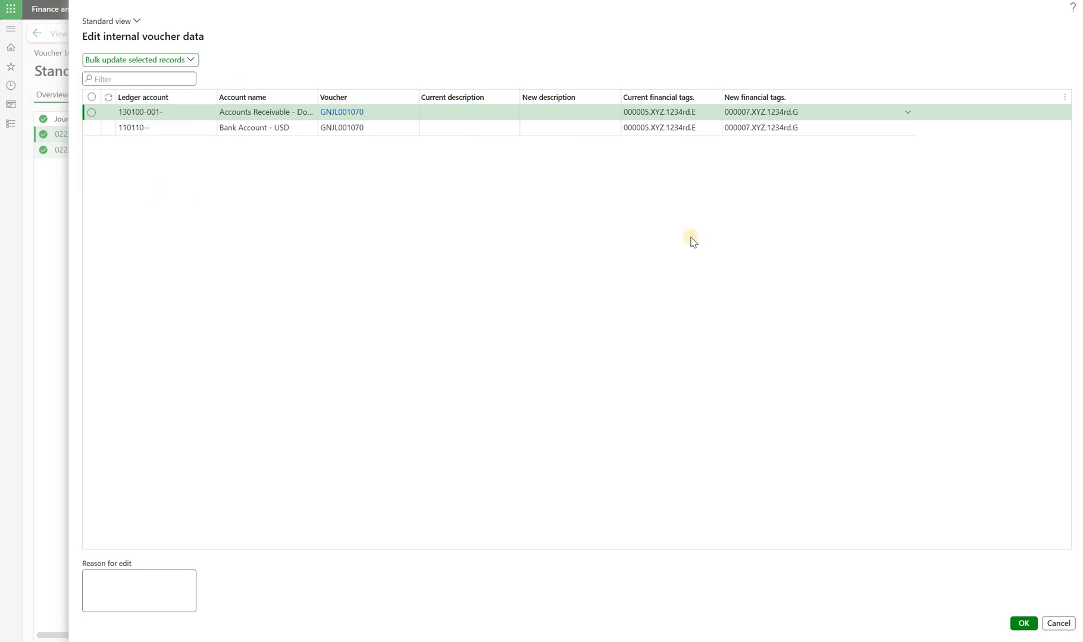
pyautogui.click(175, 582)
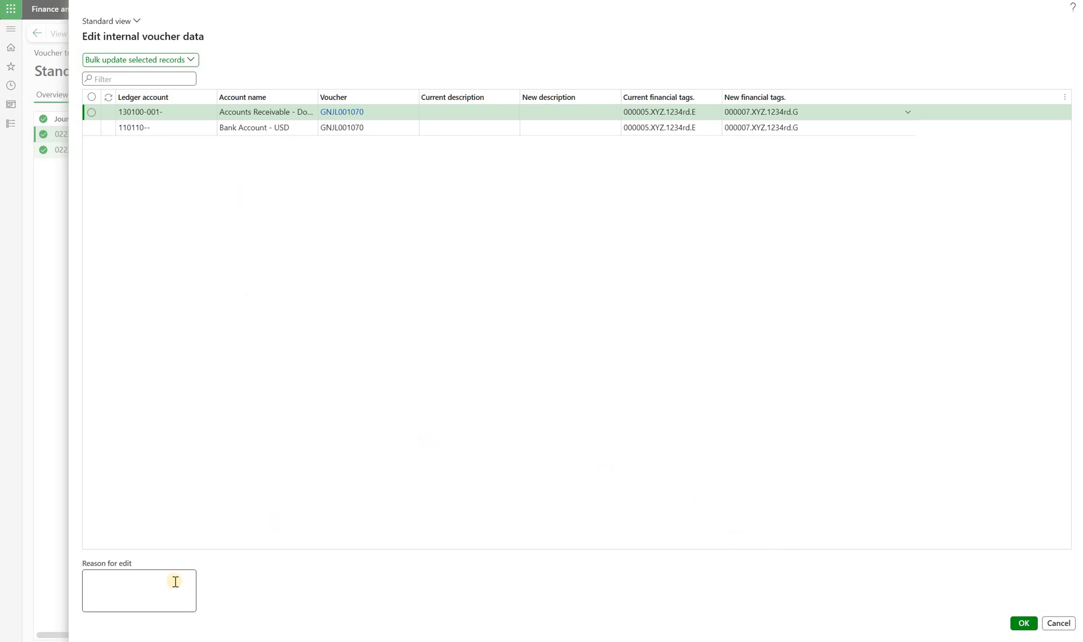
pyautogui.click(1024, 623)
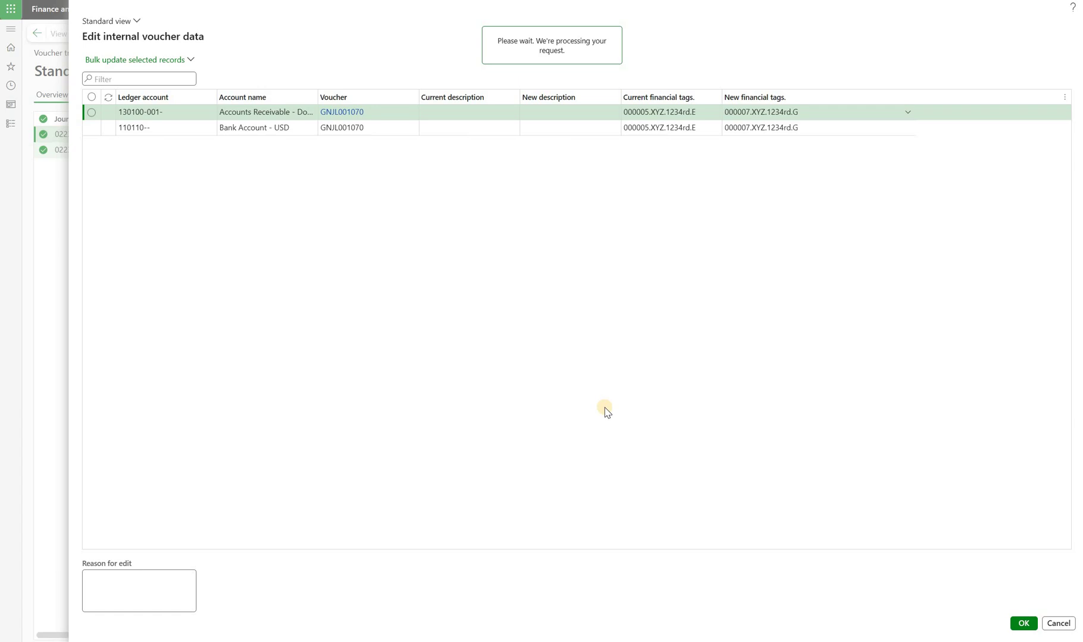
# - Scroll the voucher grid right to see both lines tagged 000007 and G
pyautogui.hscroll(5, 874, 153)
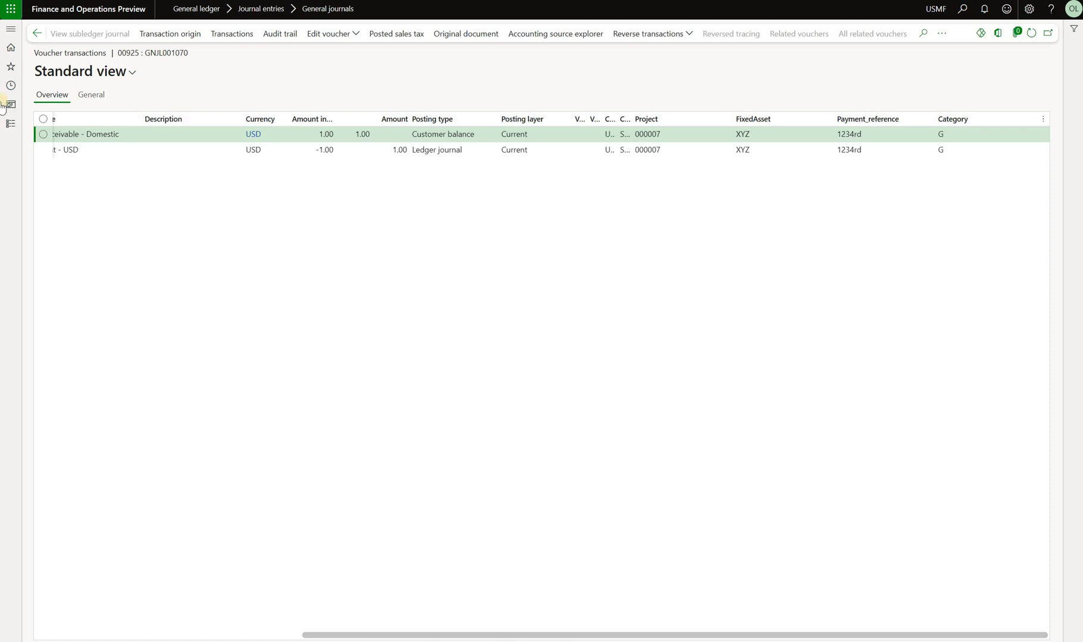
# - Review account 110110's transactions in Main accounts for the new tag values
pyautogui.click(12, 30)
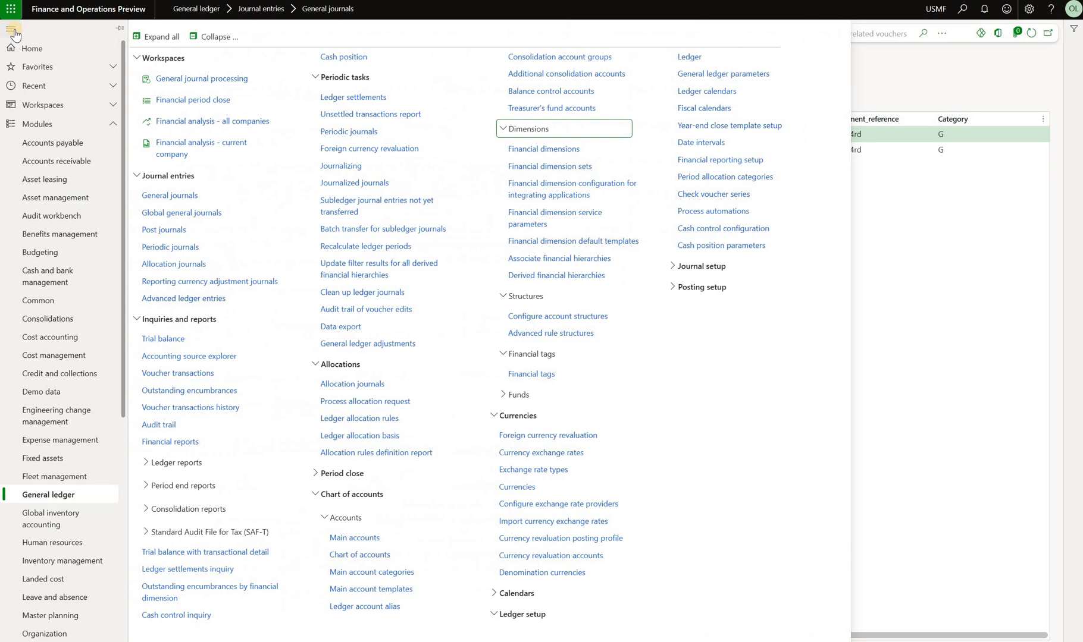
pyautogui.click(366, 537)
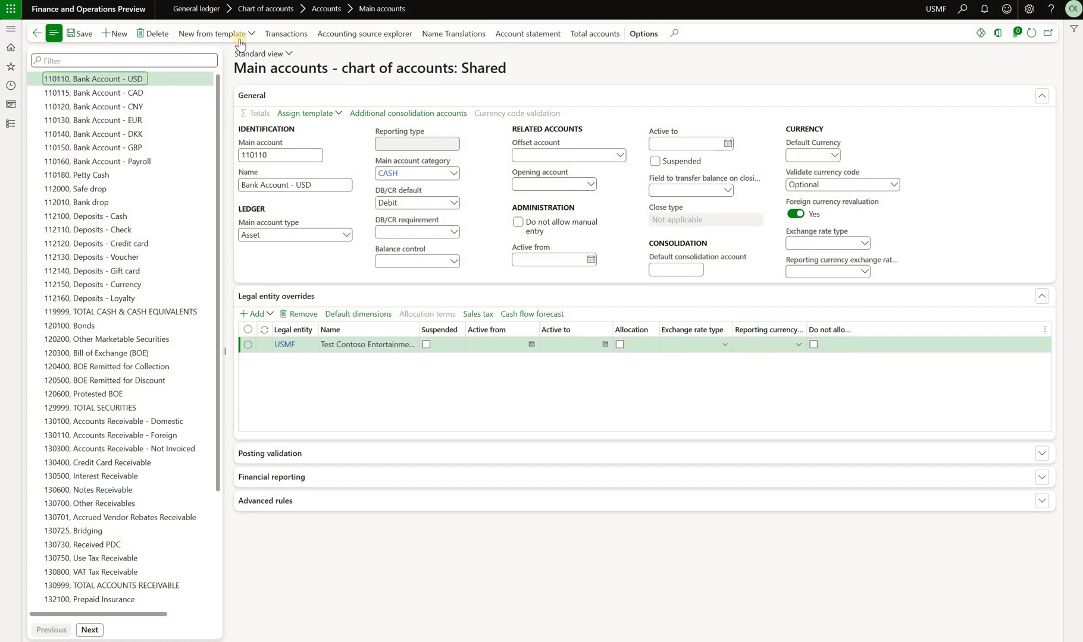
pyautogui.click(292, 35)
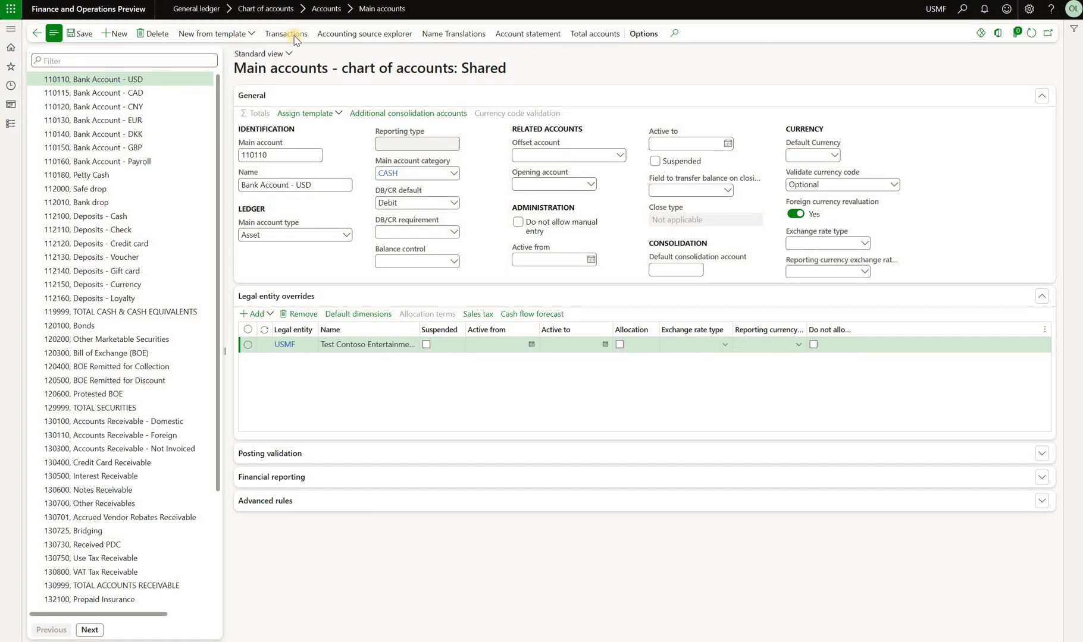
pyautogui.scroll(-1, 812, 527)
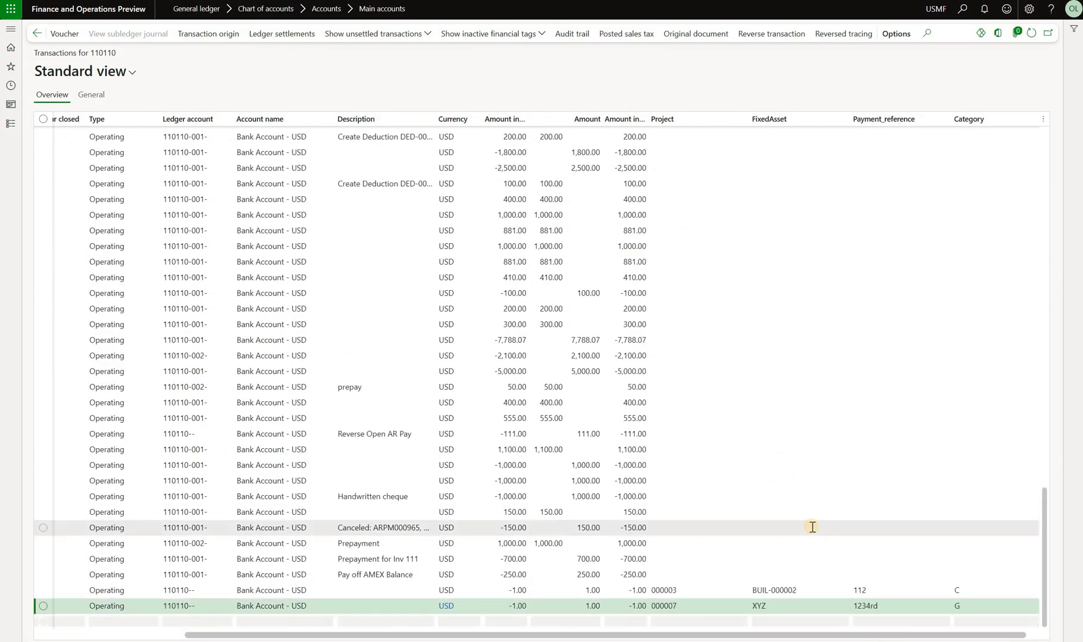
pyautogui.click(856, 507)
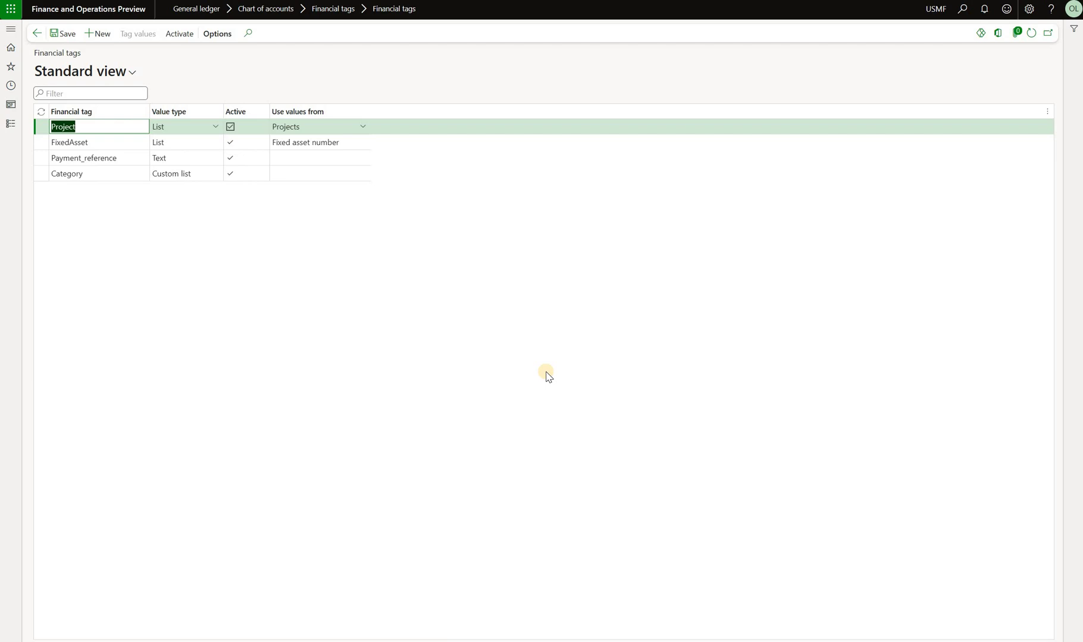
# - Rename the Category financial tag to Class
pyautogui.click(63, 33)
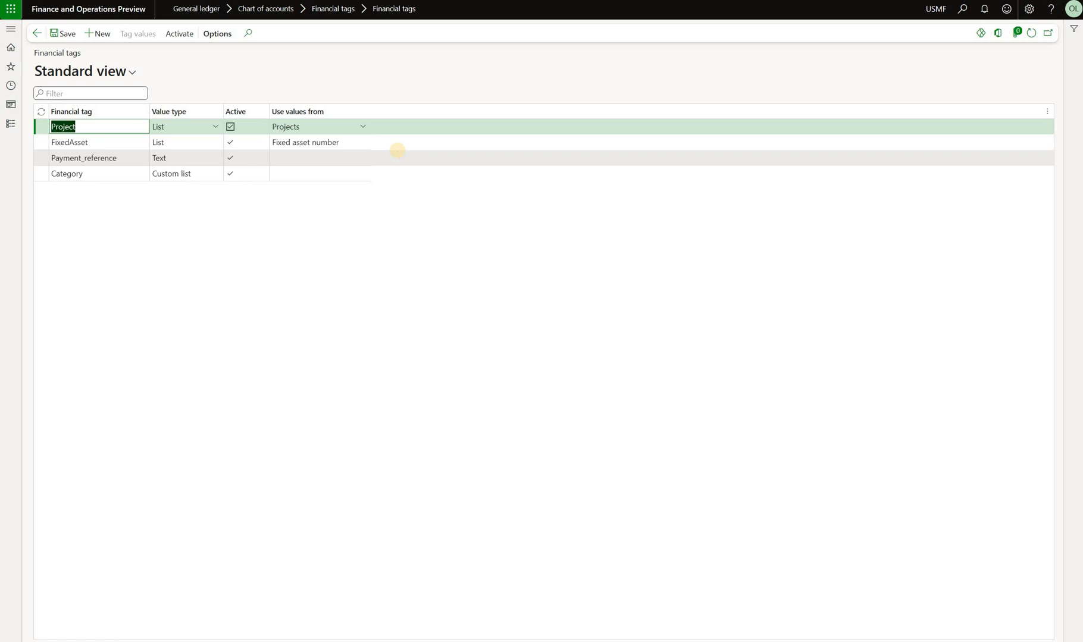
pyautogui.click(116, 175)
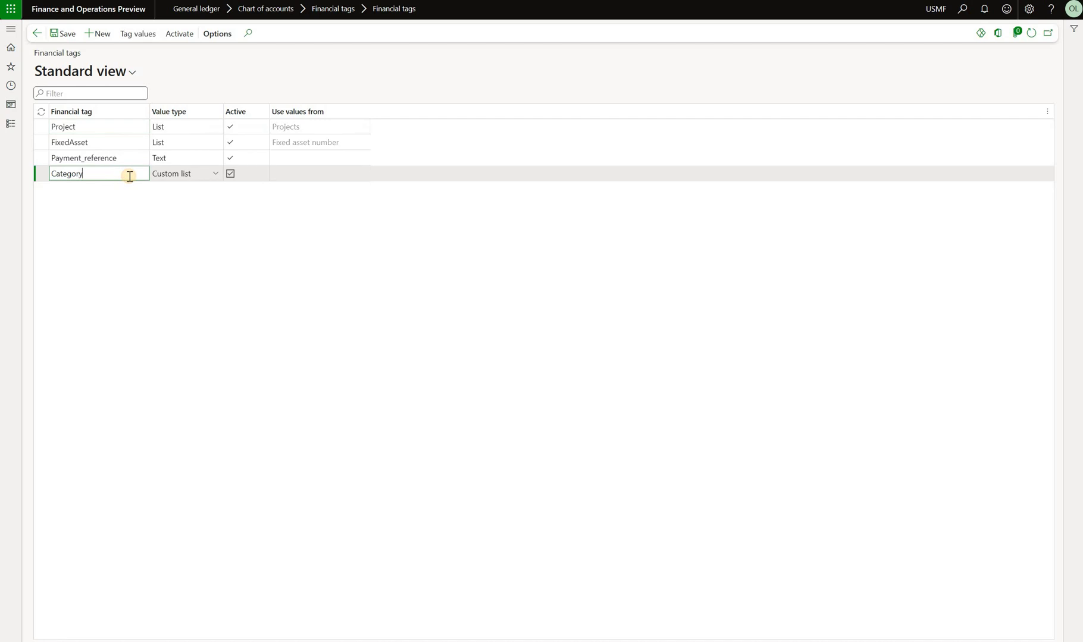
pyautogui.press('BackSpace')
pyautogui.press('BackSpace')
pyautogui.press('BackSpace')
pyautogui.press('BackSpace')
pyautogui.press('BackSpace')
pyautogui.press('BackSpace')
pyautogui.press('BackSpace')
pyautogui.write('Class')
pyautogui.press('Tab')
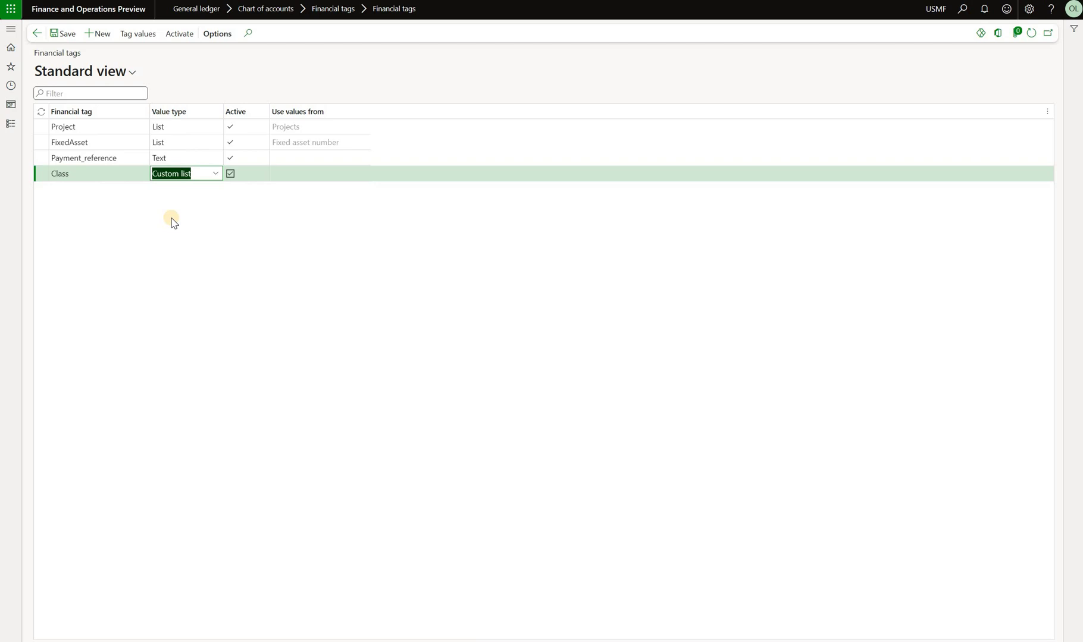
# - Move the Class tag to inactive financial tags and confirm its inactive status
pyautogui.click(89, 173)
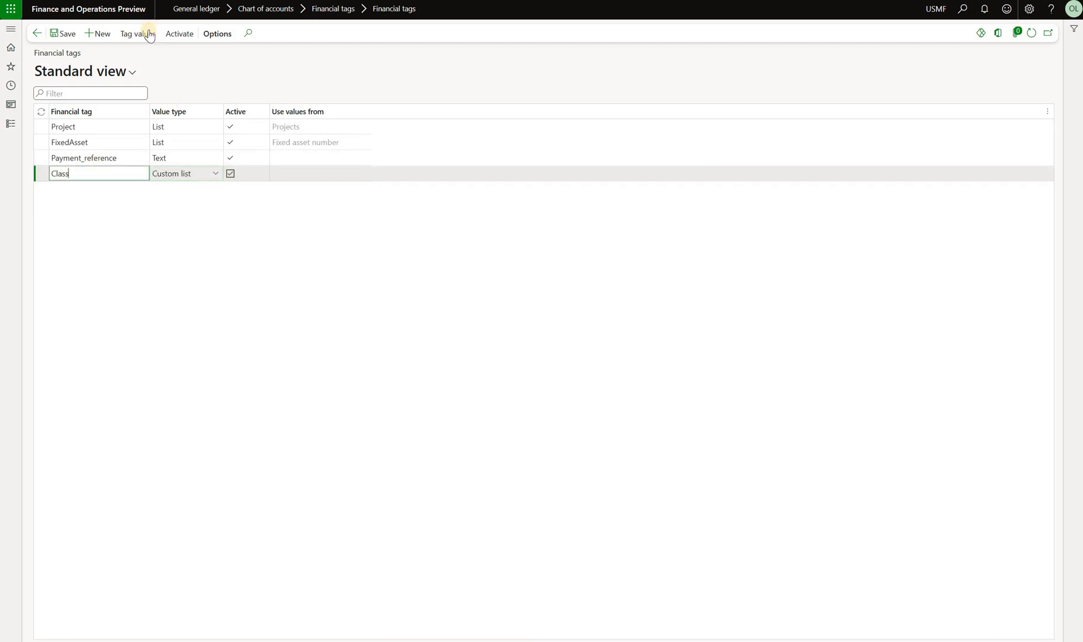
pyautogui.click(178, 34)
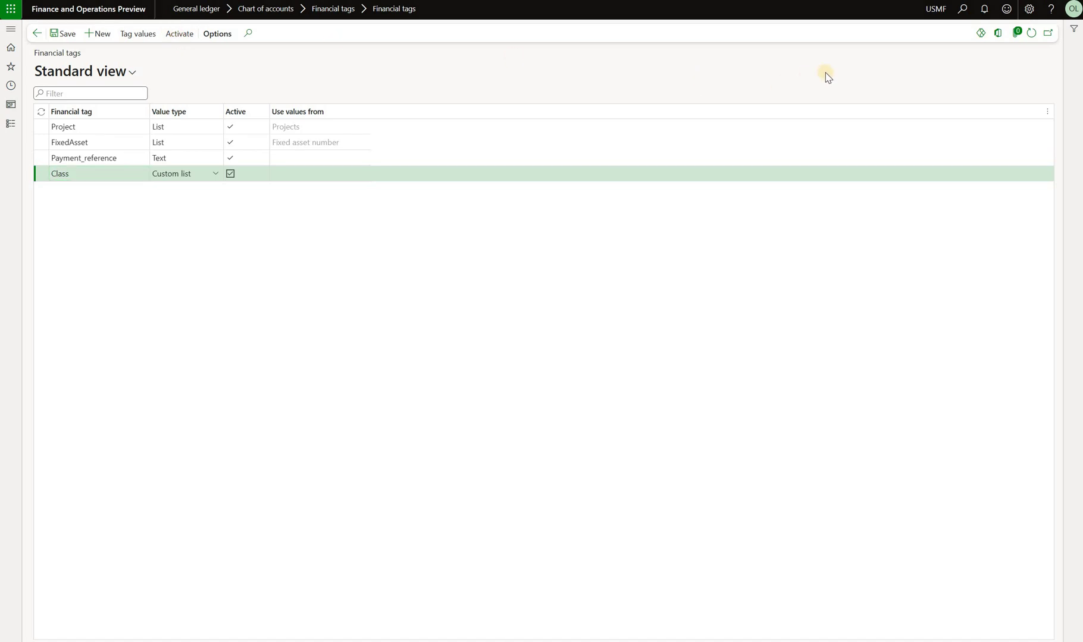
pyautogui.click(1020, 145)
pyautogui.click(921, 133)
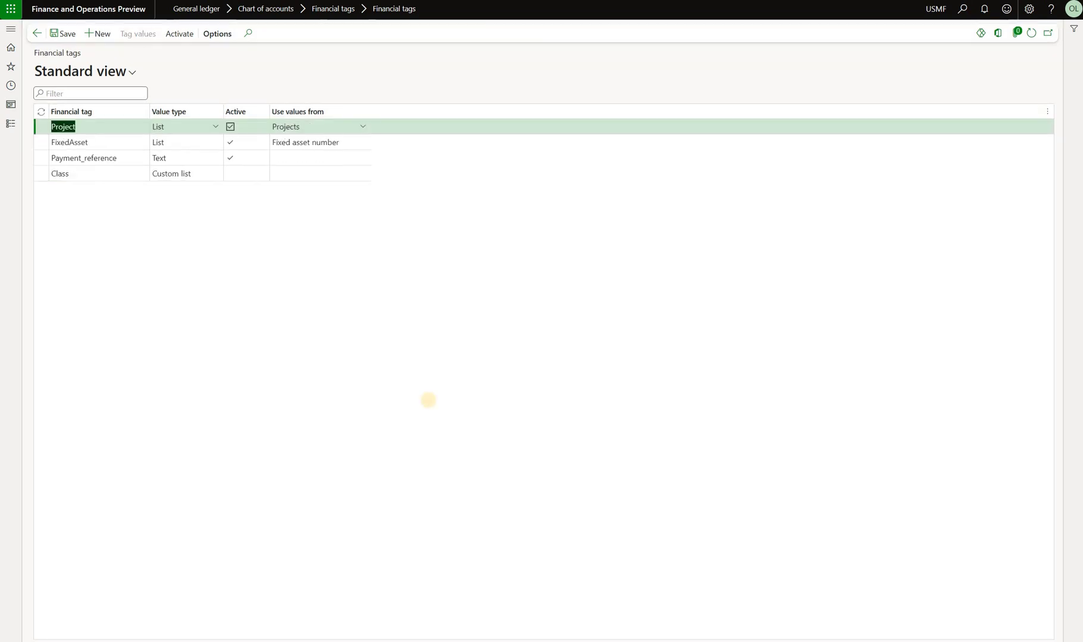
pyautogui.click(311, 174)
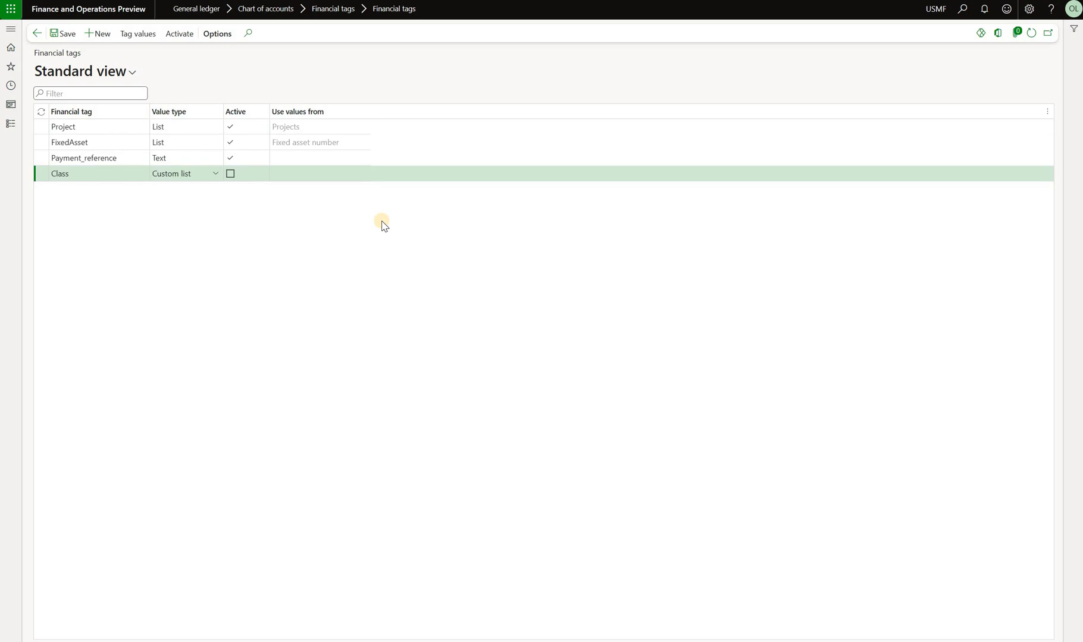
# - Show the inactive Class financial tag as a column in the voucher transactions grid
pyautogui.click(11, 85)
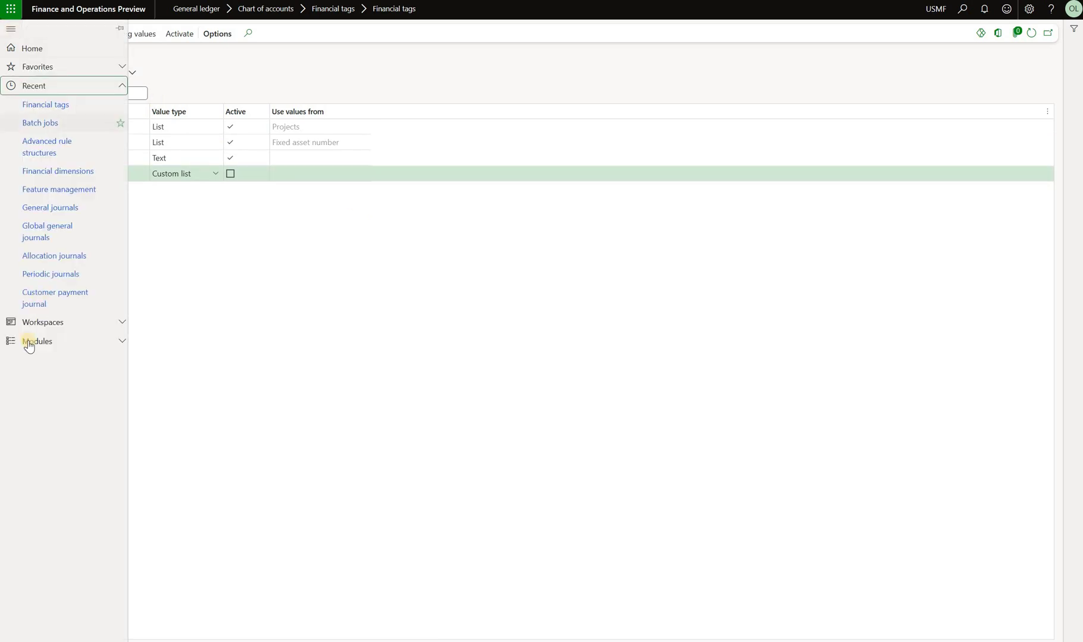
pyautogui.click(34, 340)
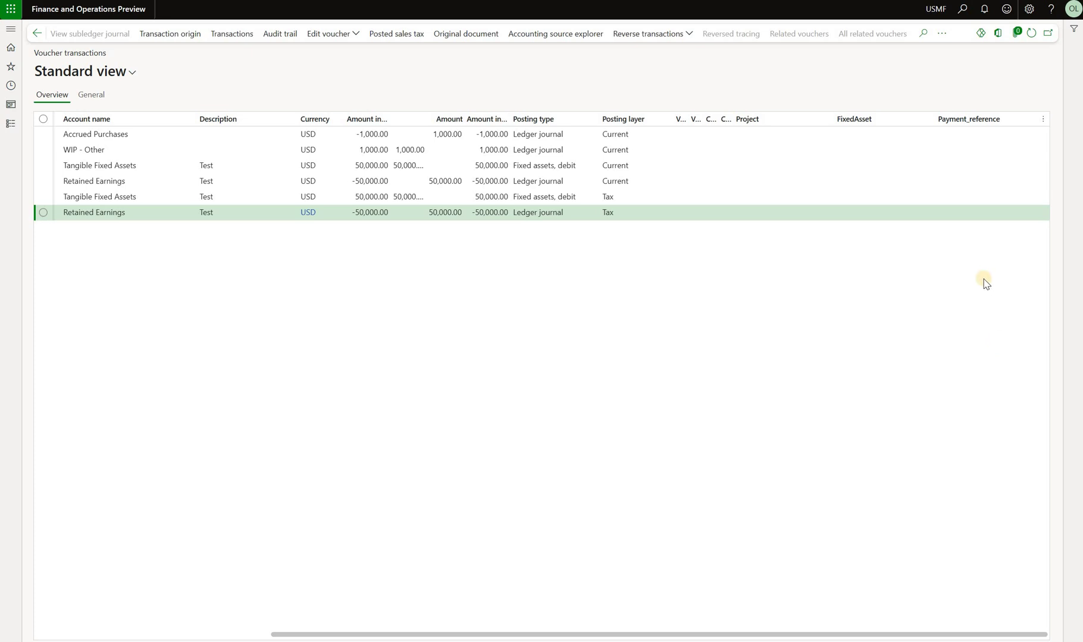
pyautogui.click(937, 39)
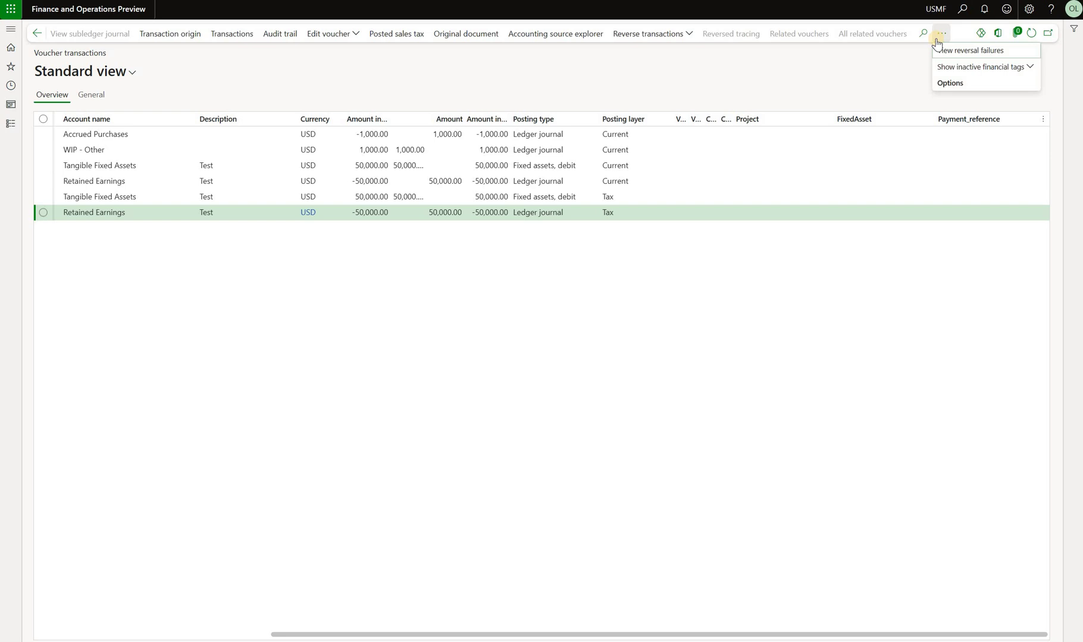
pyautogui.click(963, 69)
pyautogui.click(943, 105)
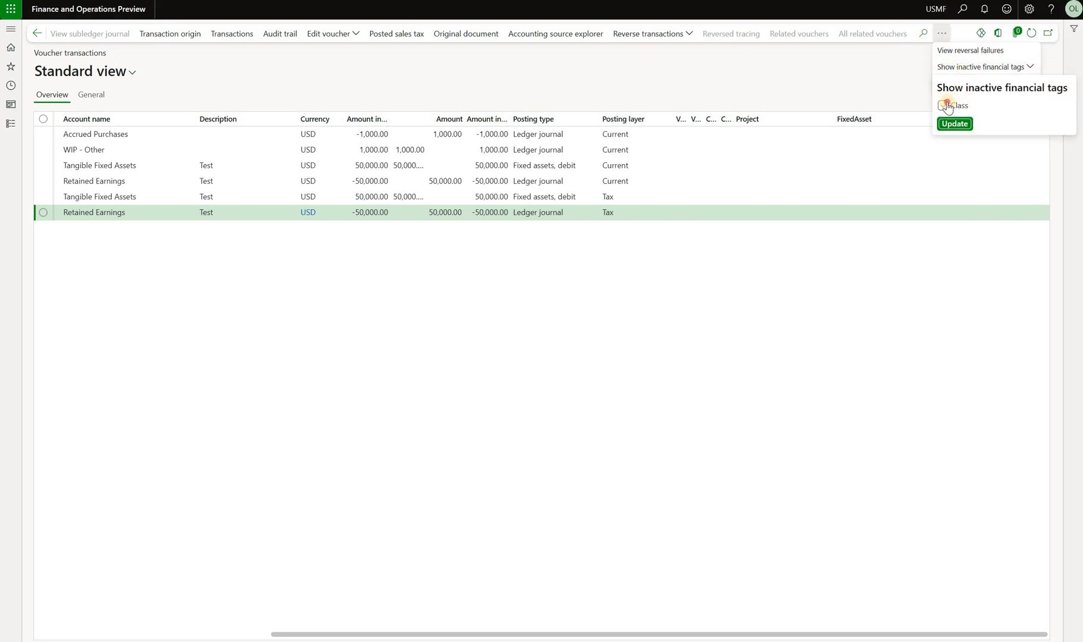
pyautogui.click(953, 125)
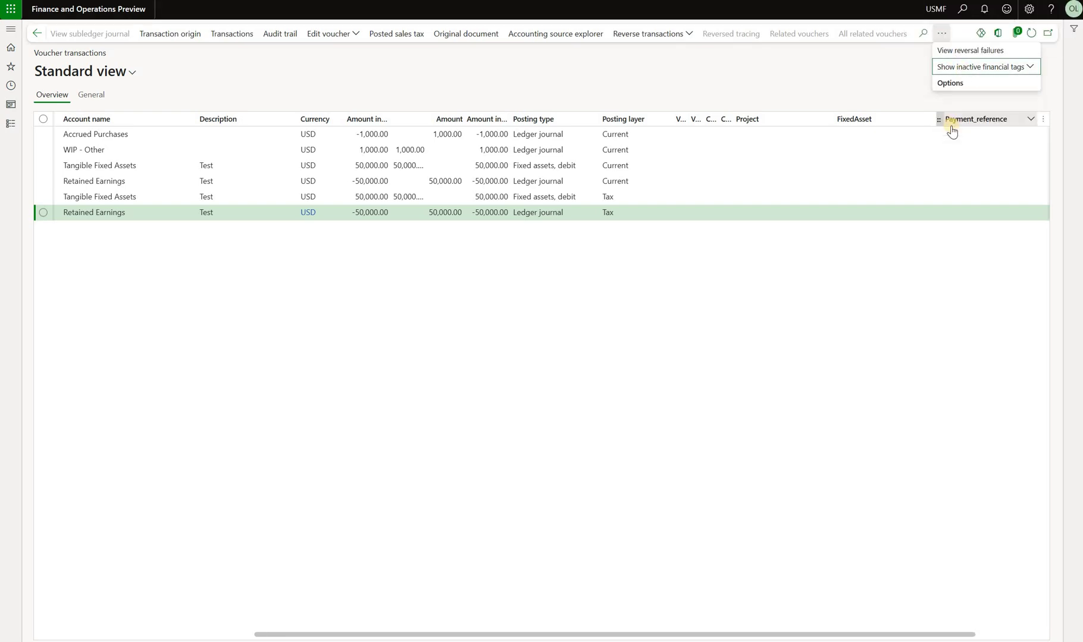
pyautogui.moveTo(908, 634); pyautogui.dragTo(979, 634)
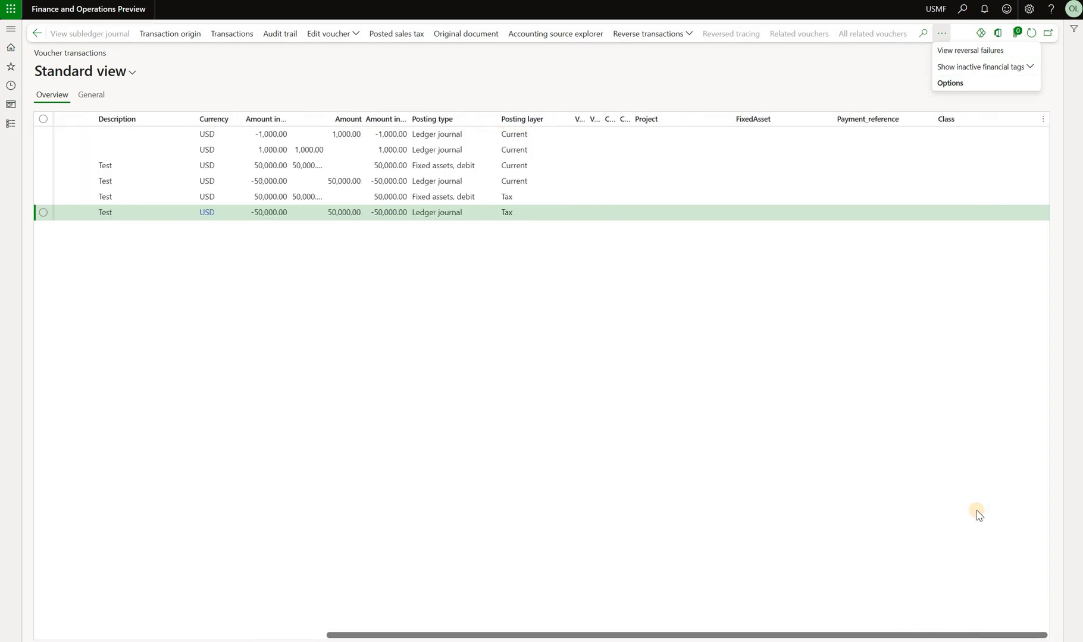